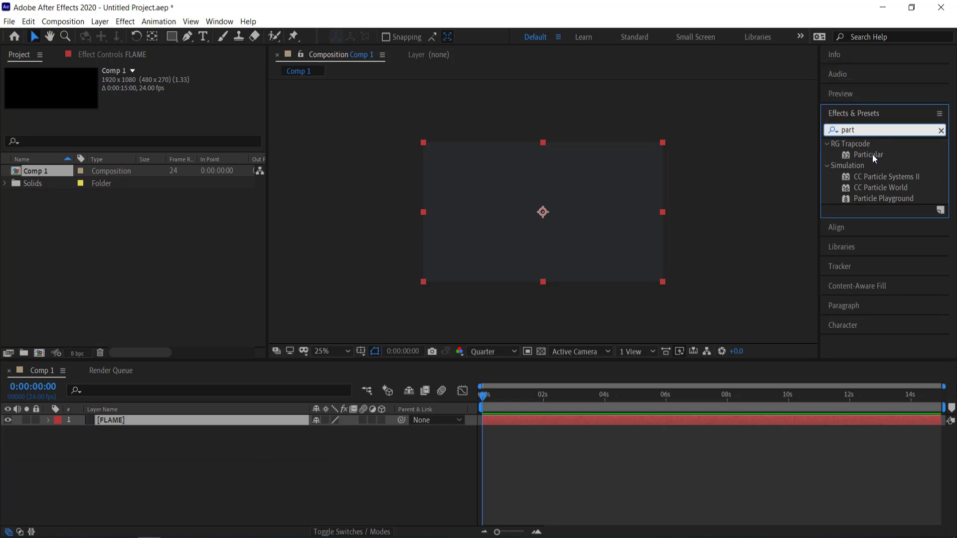
Step: Apply the Particular effect to the FLAME layer and set the emitter's Particles/sec to 300
left_click_drag(872, 154, 211, 424)
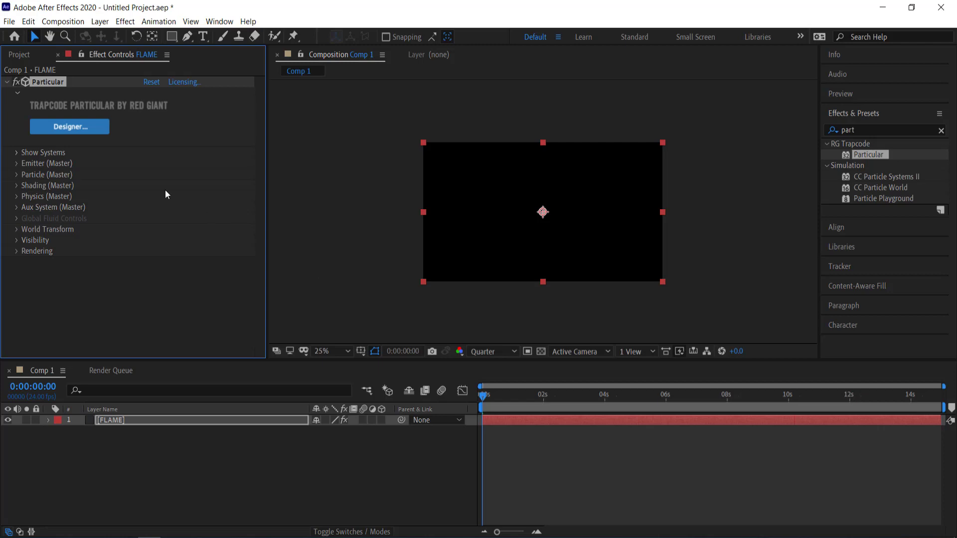
left_click(18, 164)
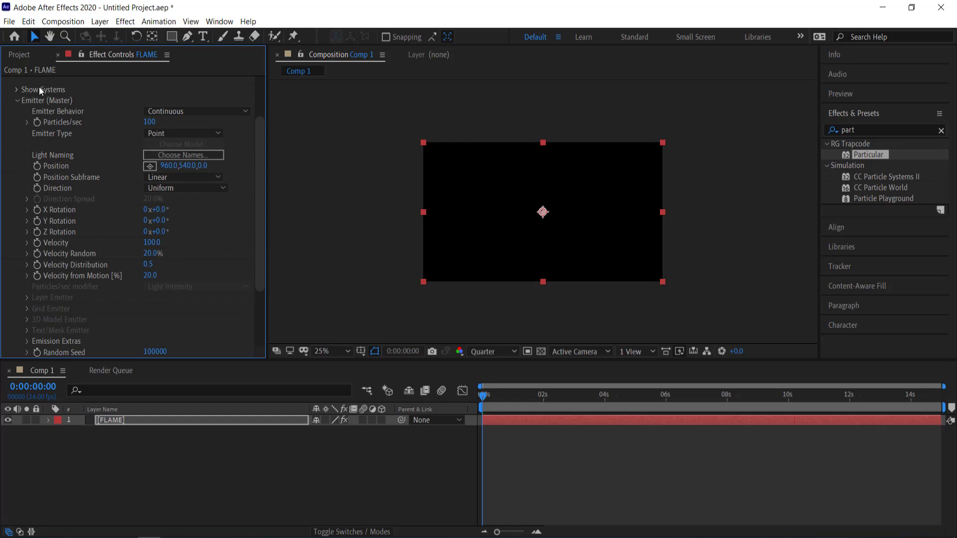
left_click(149, 122)
type("300")
key("Return")
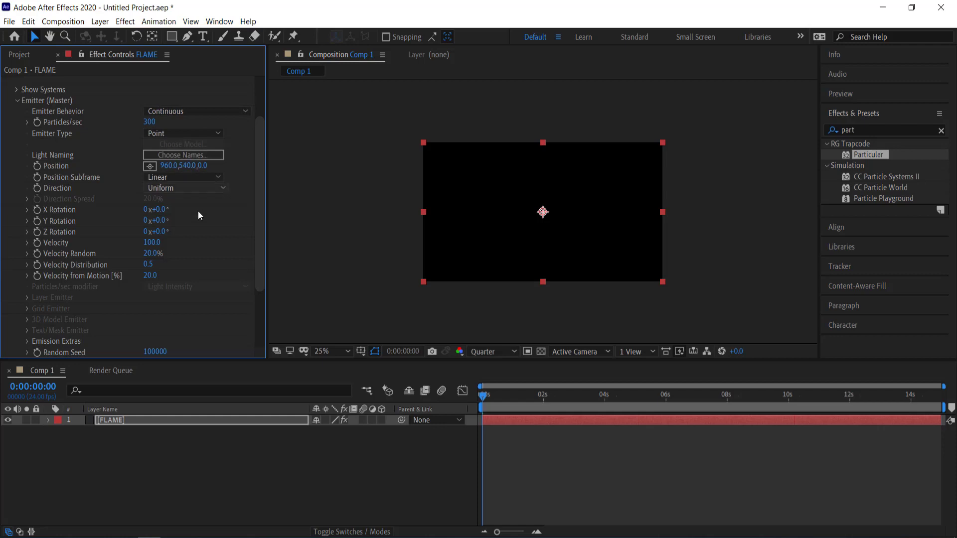
Step: Set the emitter's Velocity to 120, Velocity Random to 100% and Velocity Distribution to 5
left_click(152, 242)
type("12")
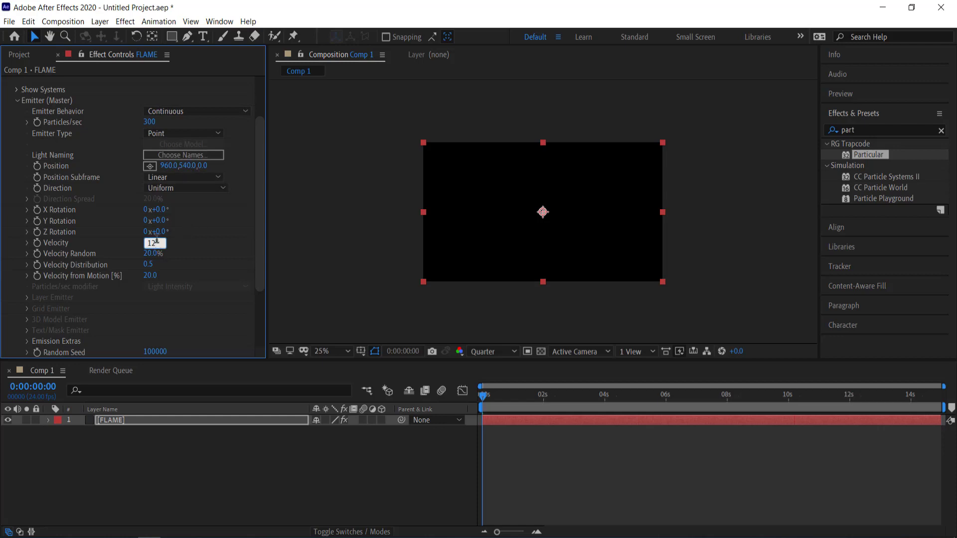
type("00")
key("Return")
left_click(151, 253)
type("100")
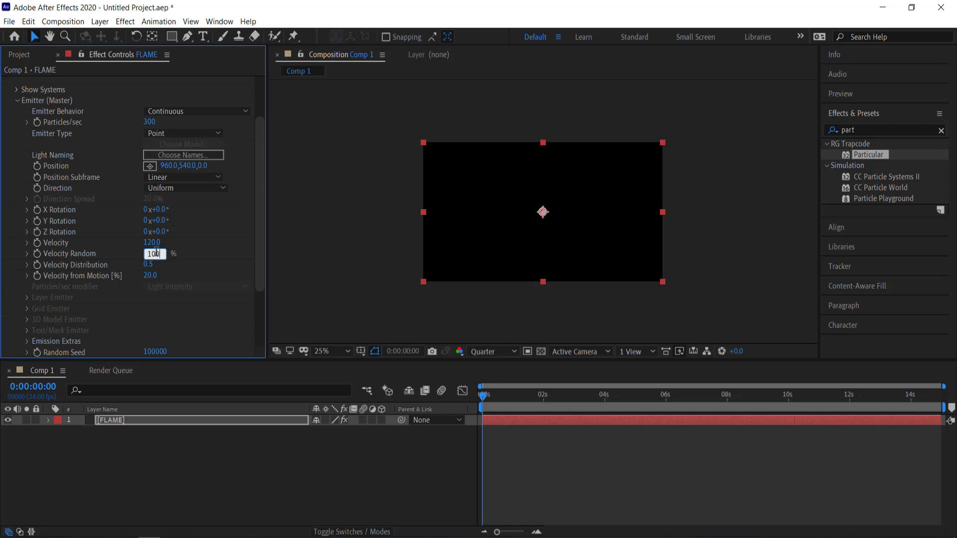
left_click(148, 265)
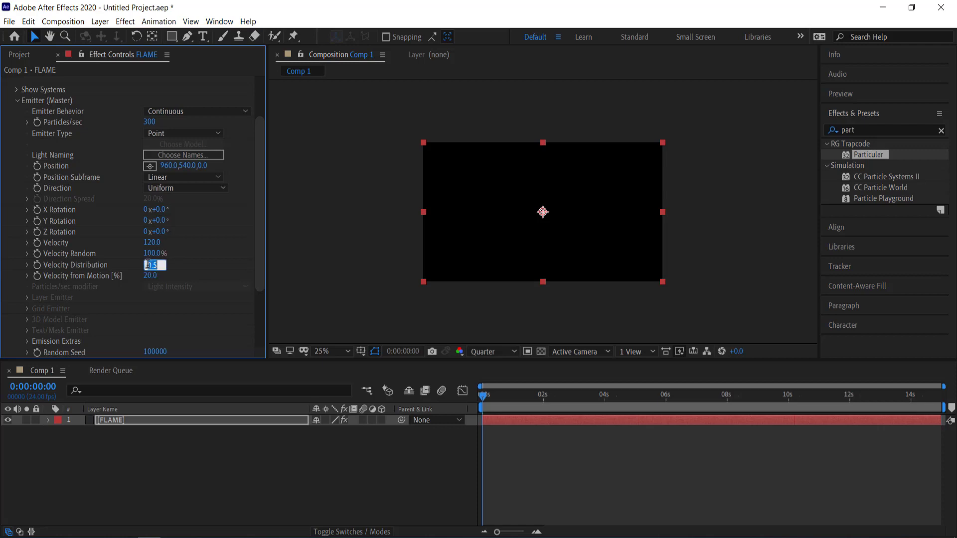
type("5")
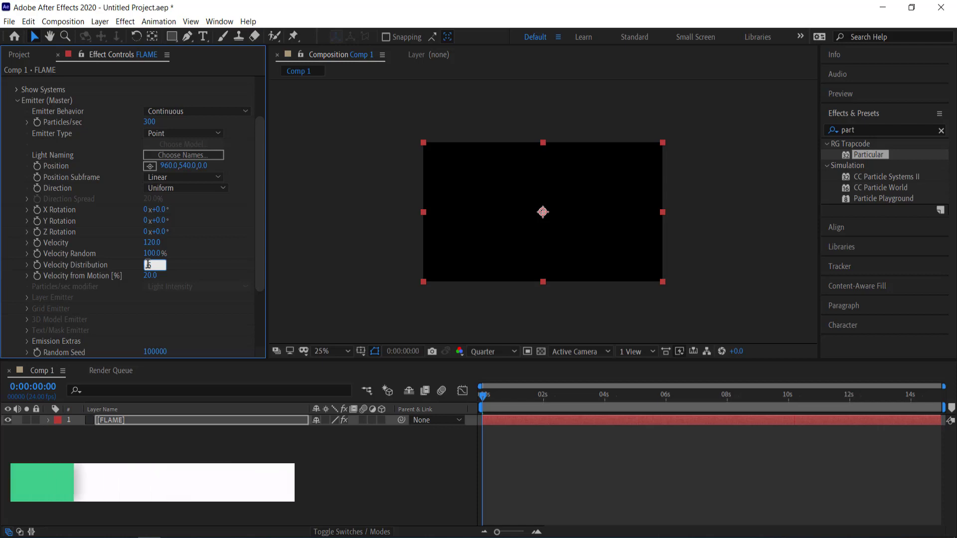
key("Return")
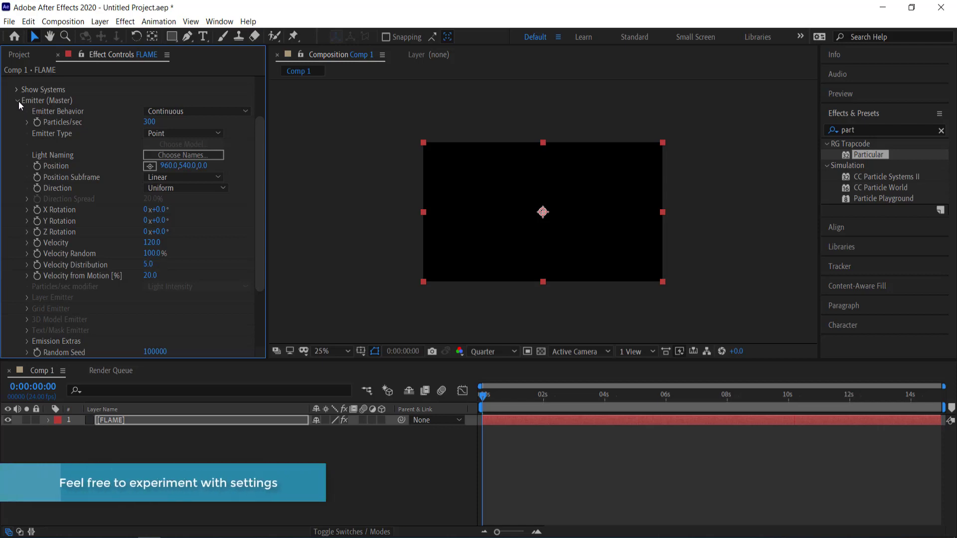
left_click(18, 101)
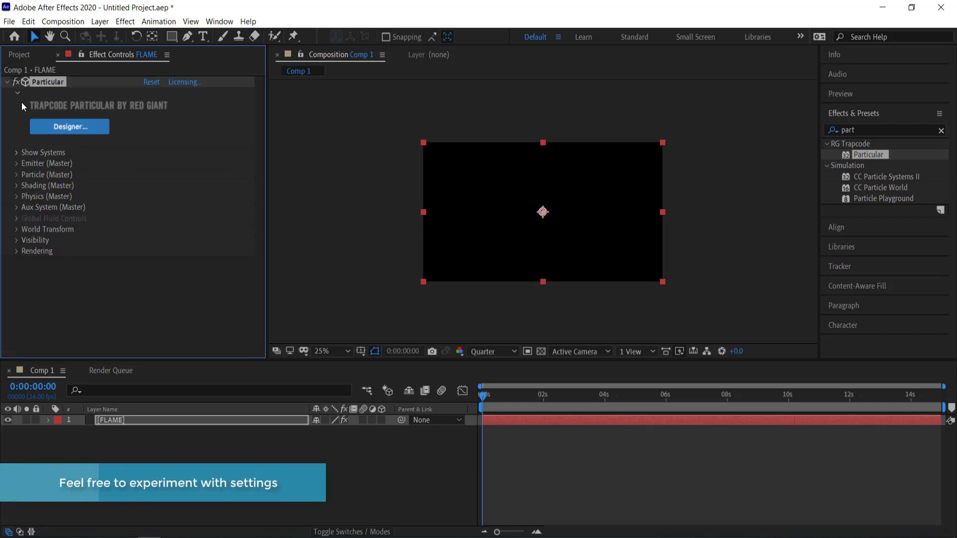
Step: Expand the Particle (Master) settings, and preview the composition at 0:00:02:00 in Full resolution
left_click(16, 175)
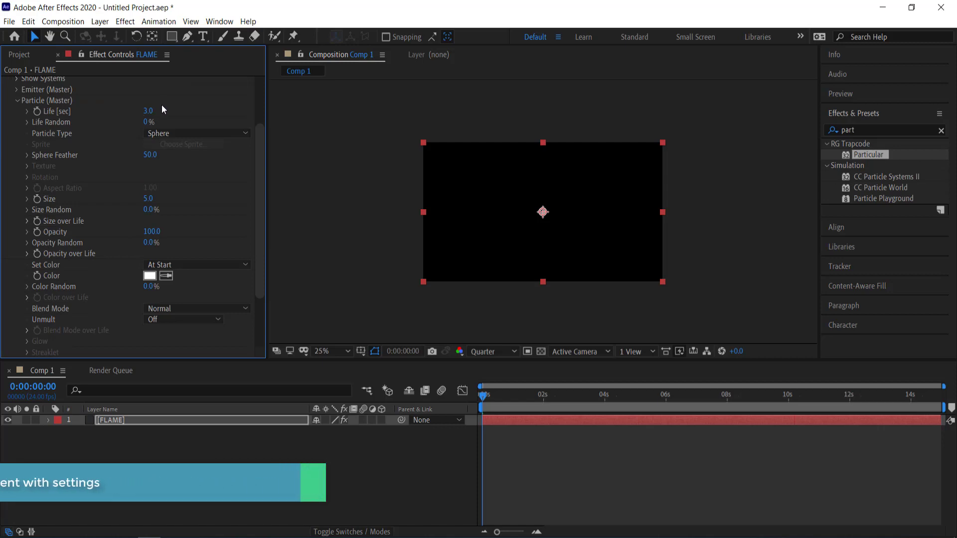
left_click_drag(487, 393, 545, 399)
left_click(503, 348)
left_click(489, 376)
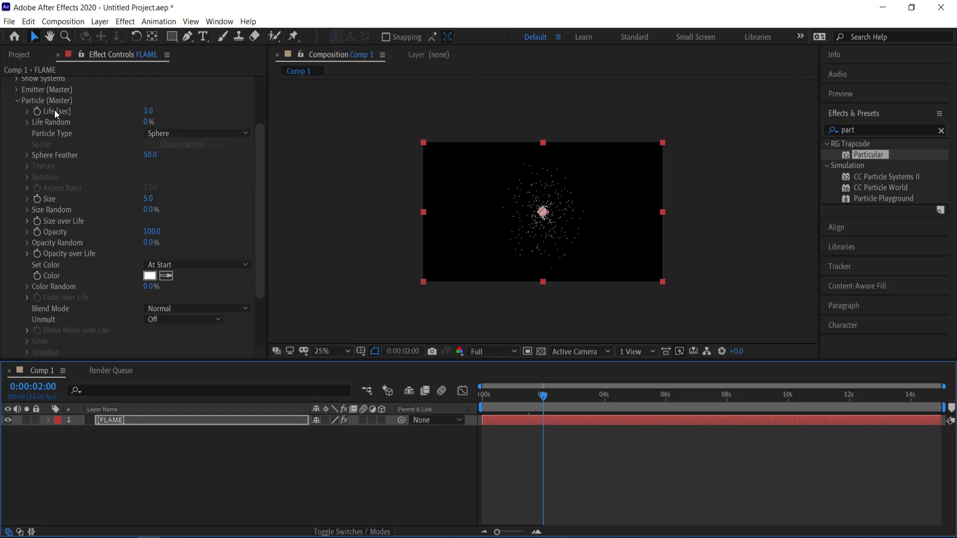
Step: Set the particle Life to 0.7 seconds and the Particle Type to Cloudlet
left_click(151, 110)
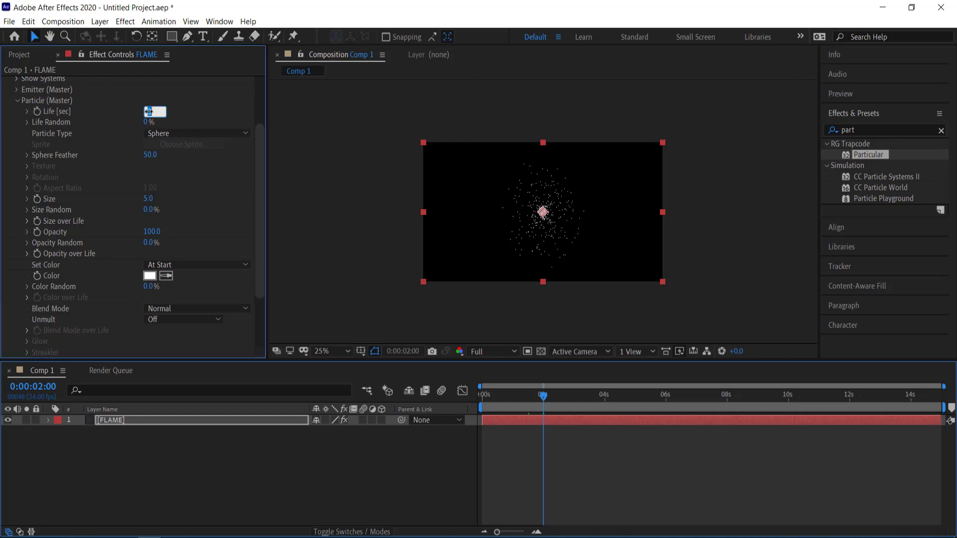
type("1.7")
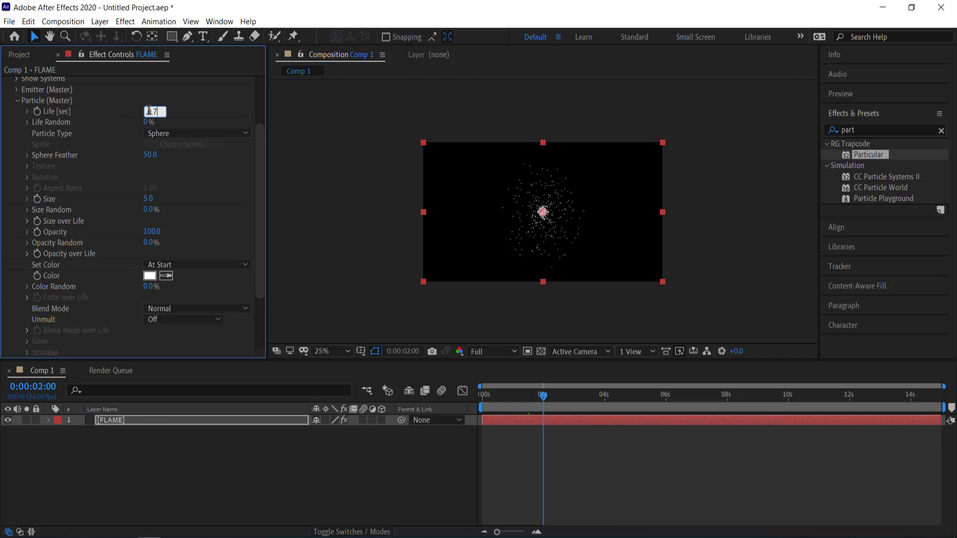
key("Return")
left_click(175, 133)
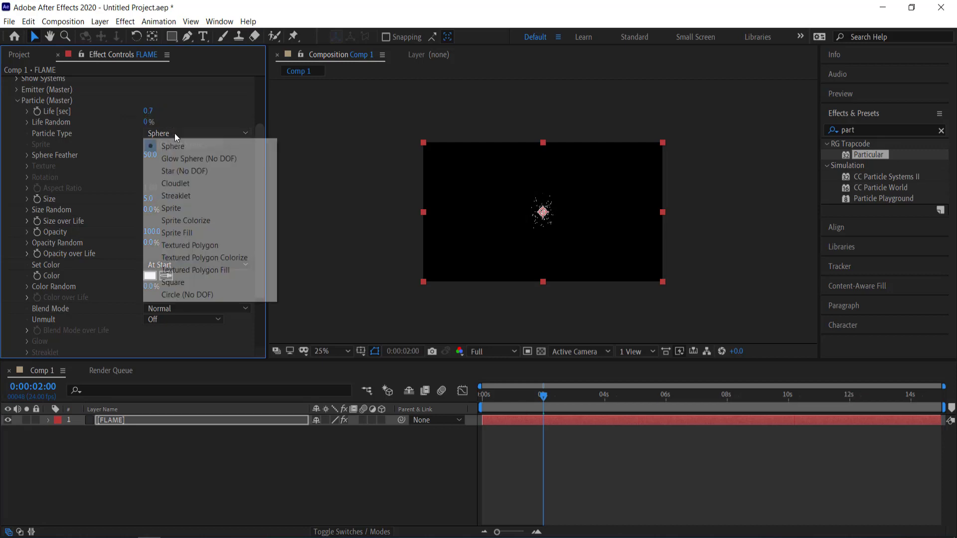
left_click(205, 183)
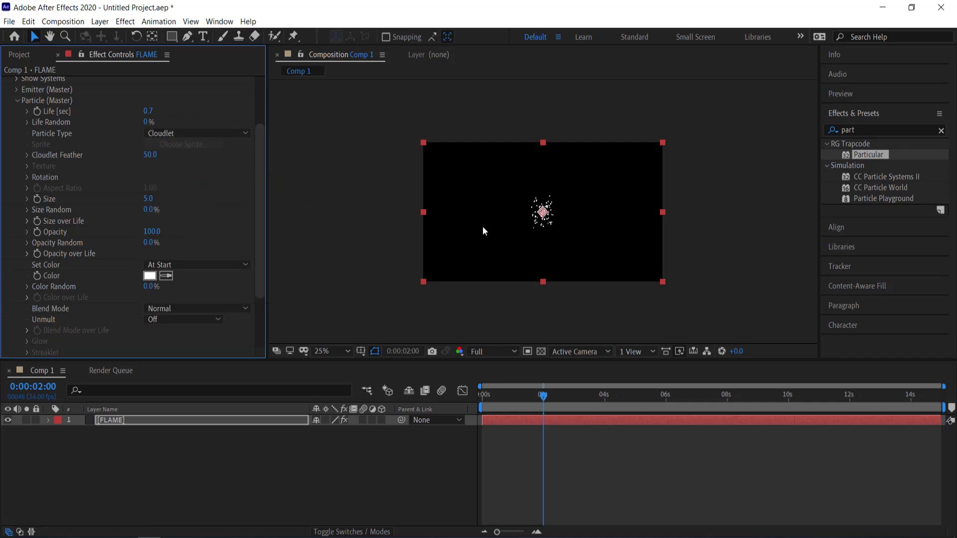
Step: Inspect the cloudlet particles up close, move the playhead to 0:00:01:22 and fit the composition in the viewer
scroll(564, 197, "up", 4)
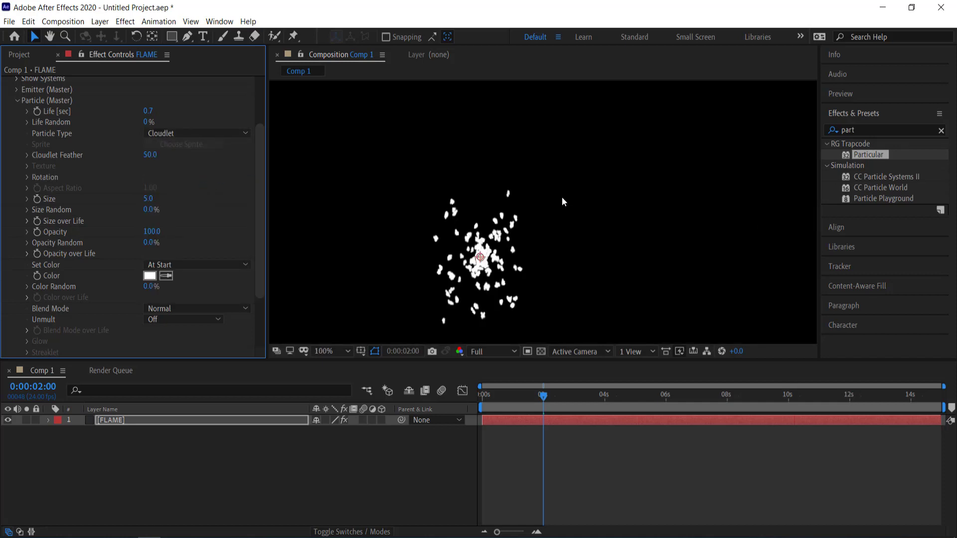
scroll(562, 201, "down", 2)
left_click_drag(543, 398, 540, 395)
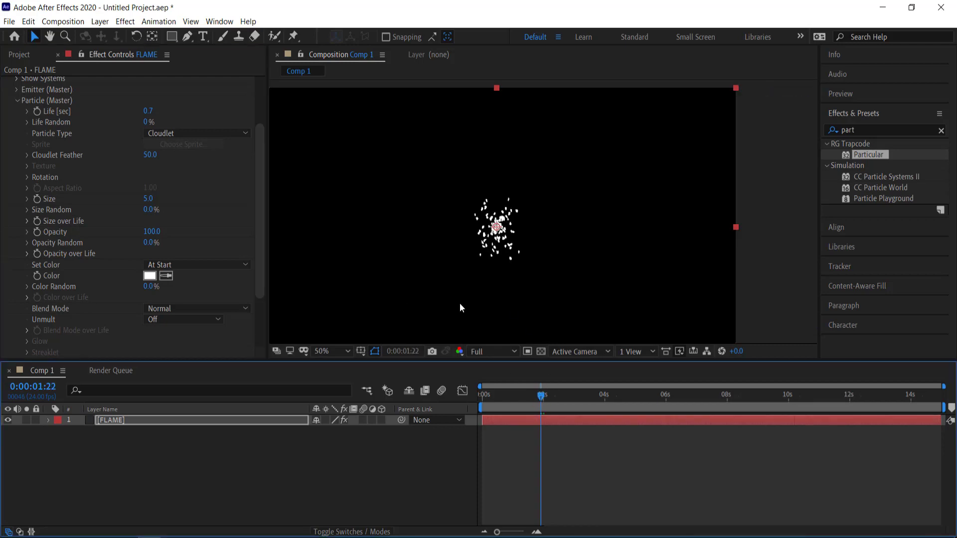
left_click(340, 352)
left_click(361, 136)
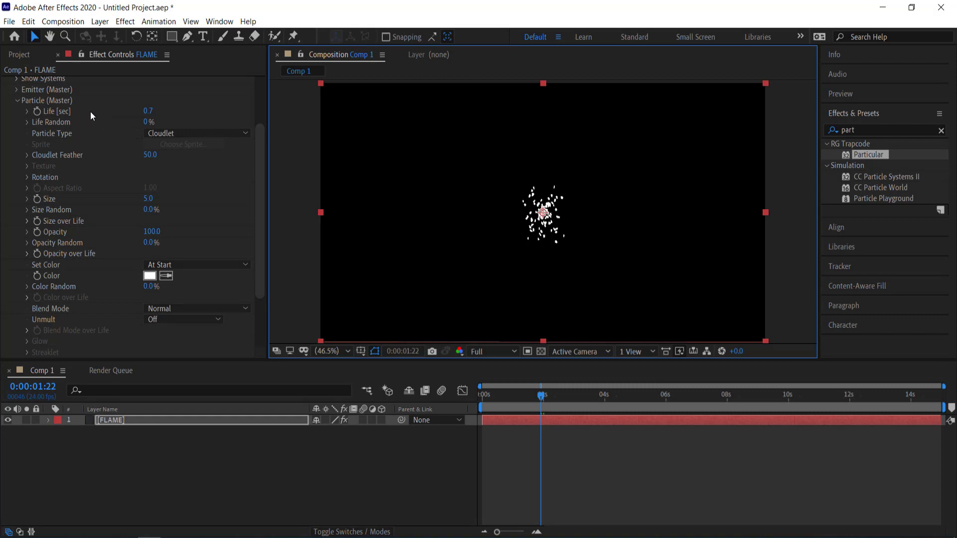
Step: Set the particles' Life Random to 50% and Cloudlet Feather to 0
left_click(146, 122)
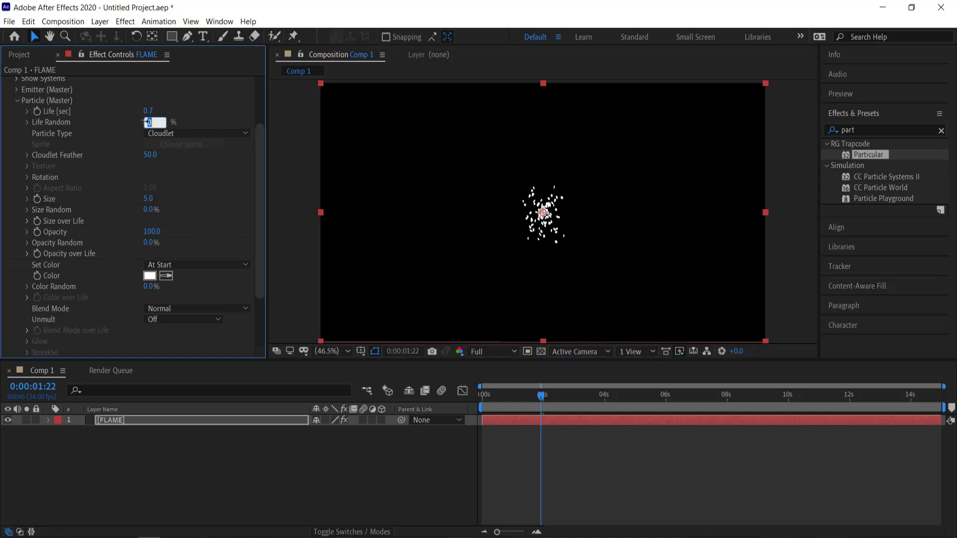
type("50")
key("Return")
left_click(150, 156)
type("1")
key("Return")
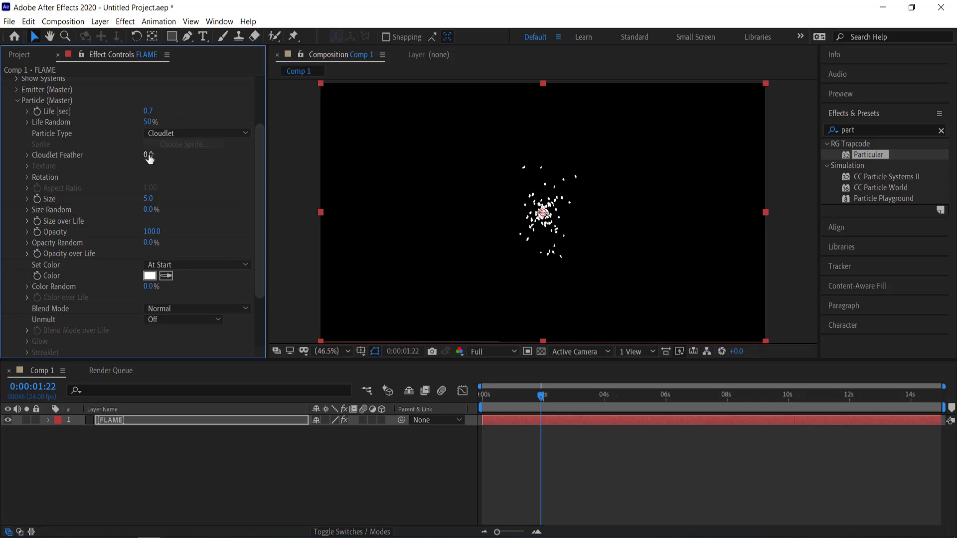
Step: Set the particle Size to 7 and Size Random to 100%
left_click(148, 199)
type("7")
key("Return")
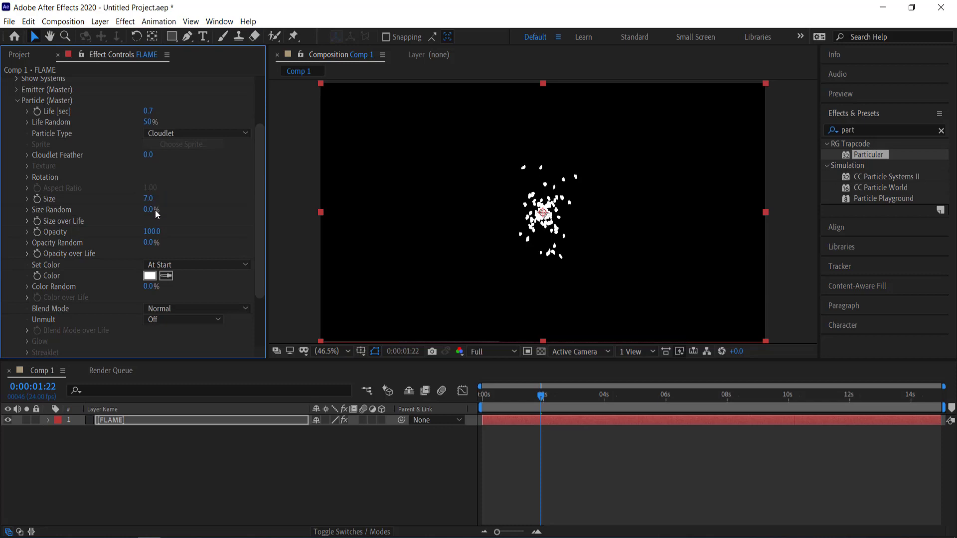
left_click(148, 209)
type("100")
key("Return")
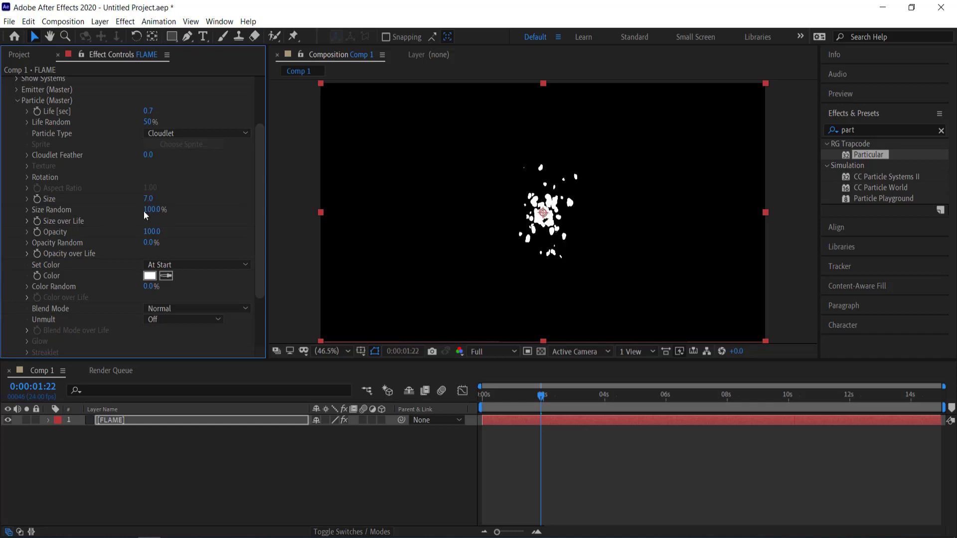
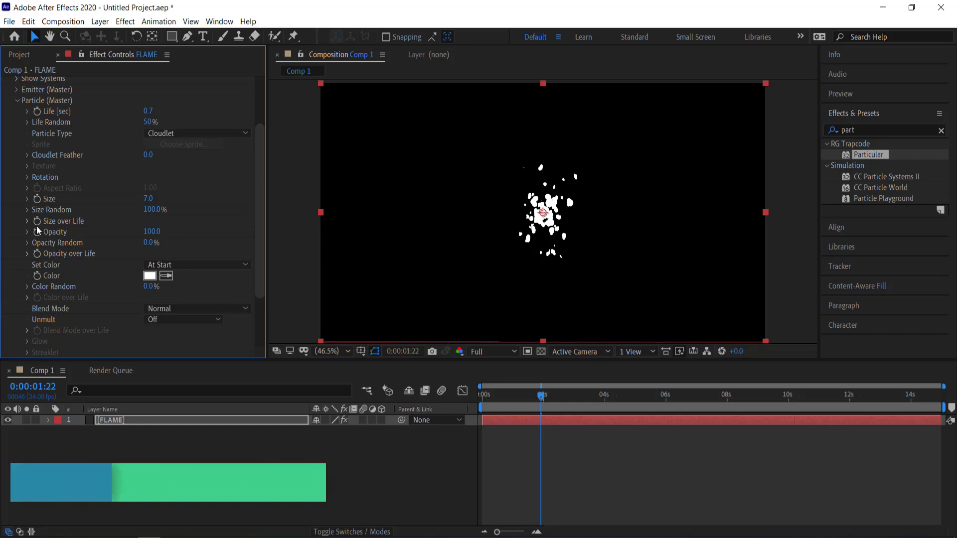
Step: Reshape the Size over Life graph into an arch with a slightly lowered start and a lower end point
left_click(26, 221)
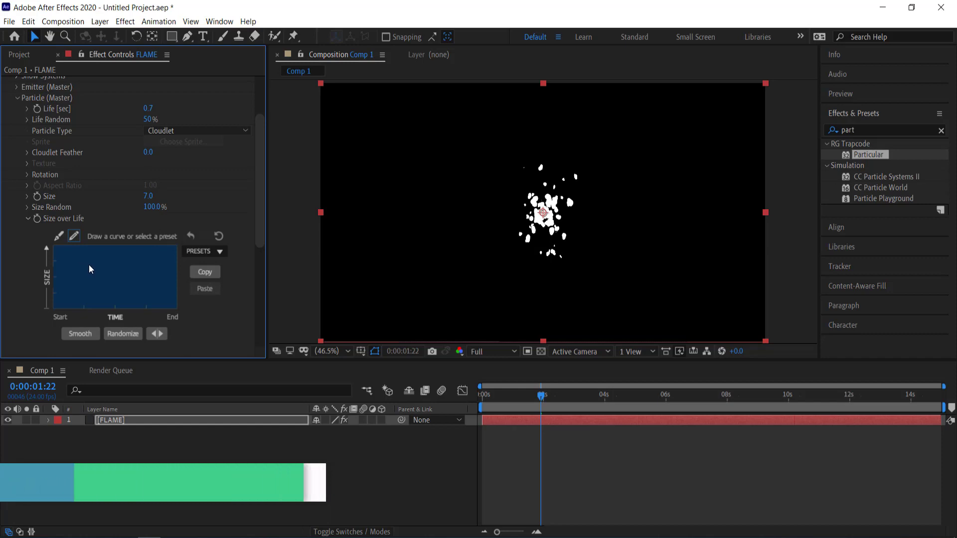
left_click(58, 237)
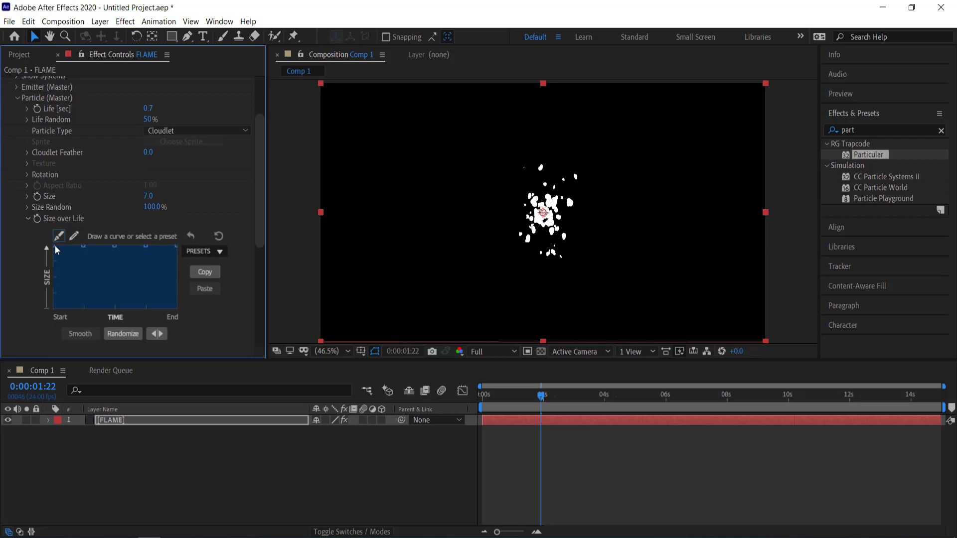
left_click_drag(55, 250, 53, 265)
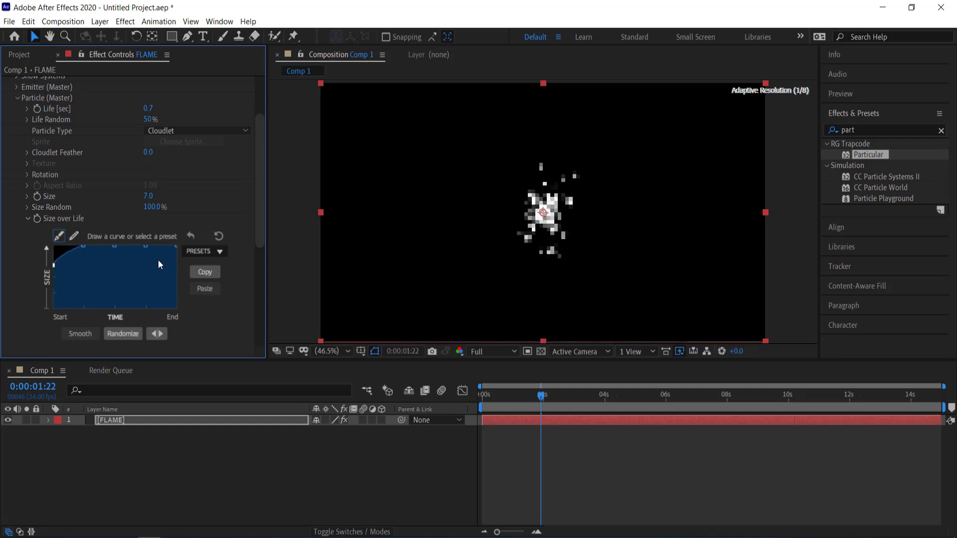
left_click_drag(177, 247, 180, 289)
left_click_drag(146, 257, 82, 250)
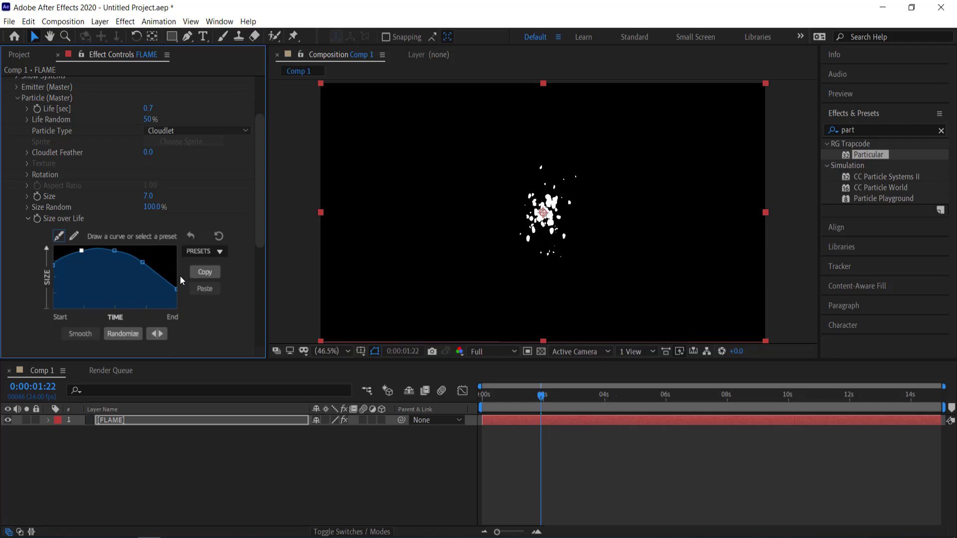
left_click(27, 219)
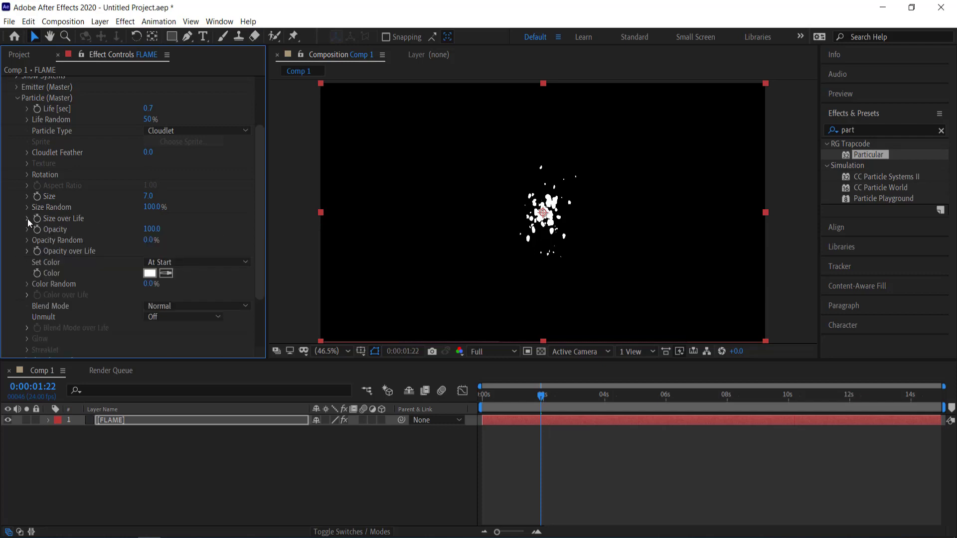
Step: Set the particle Opacity to 30 and apply the linear fade-out preset to Opacity over Life
left_click(152, 229)
type("30")
key("Return")
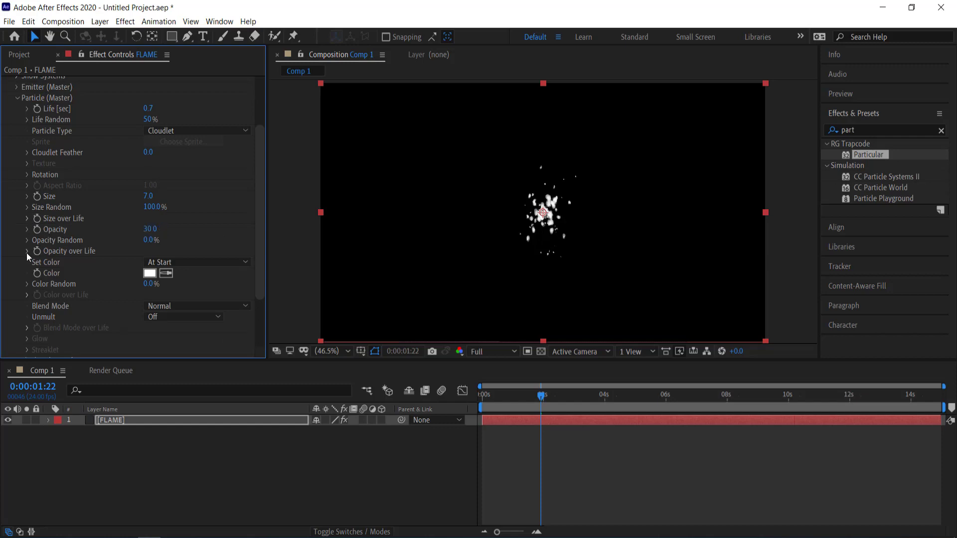
left_click(27, 252)
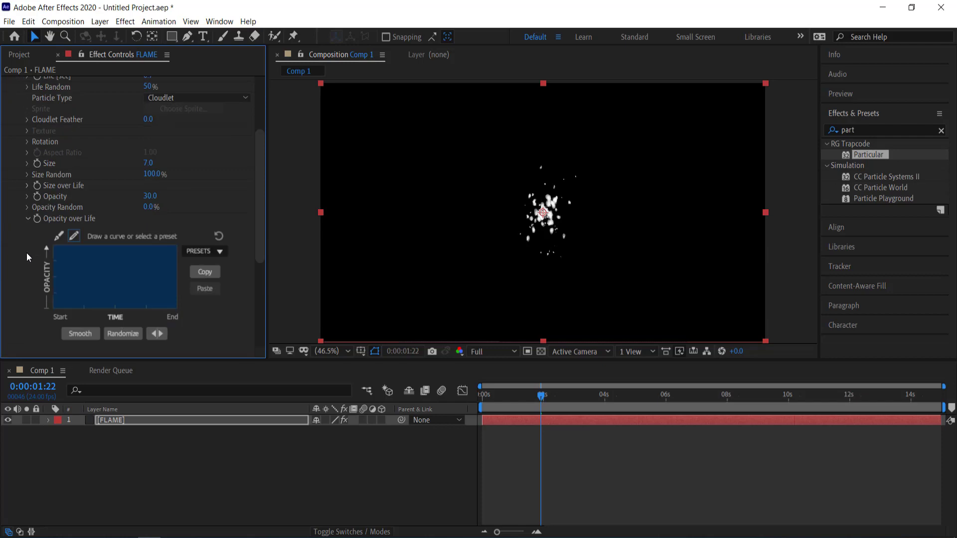
left_click(196, 251)
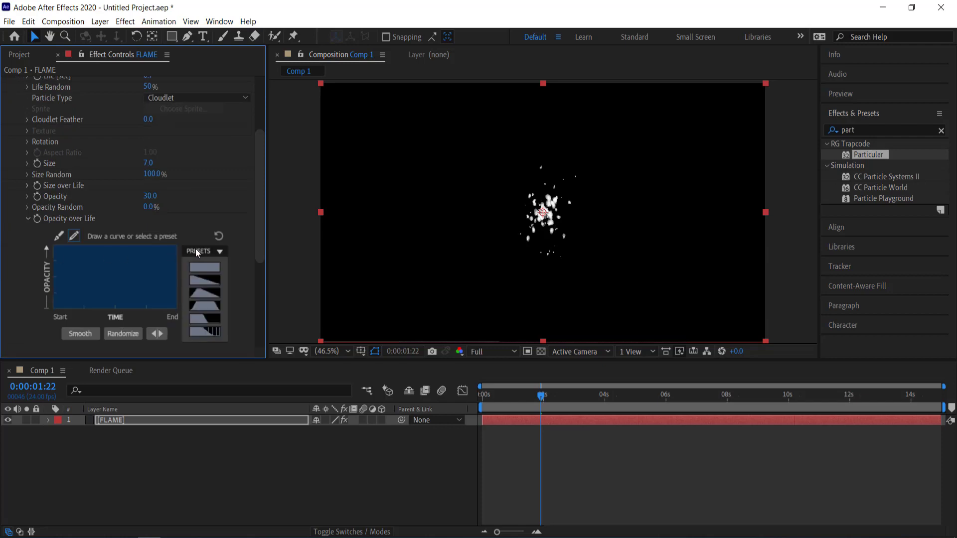
left_click(204, 278)
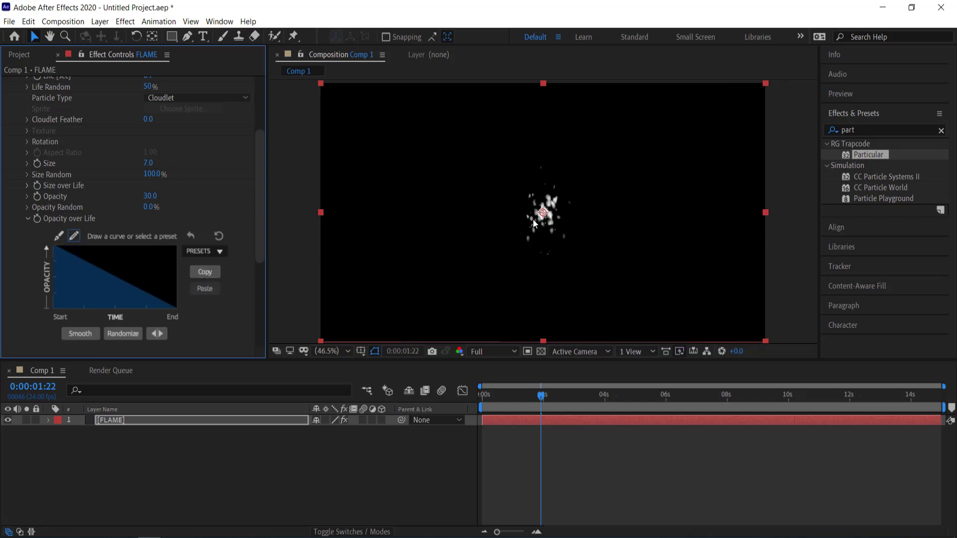
Step: Move the playhead to 0:00:02:00 and collapse the Particle (Master) settings
mouse_move(541, 396)
left_mouse_down()
mouse_move(567, 396)
mouse_move(544, 396)
left_mouse_up()
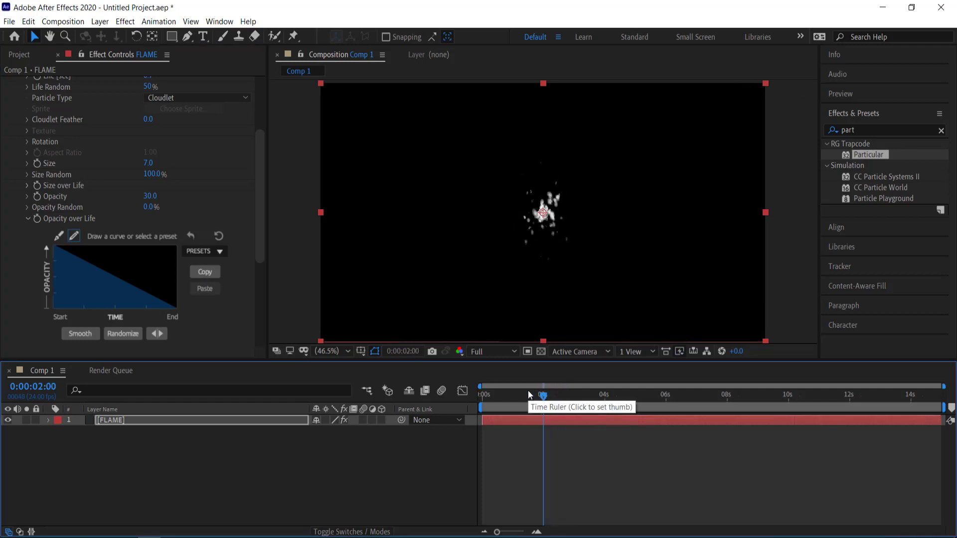
scroll(53, 115, "up", 2)
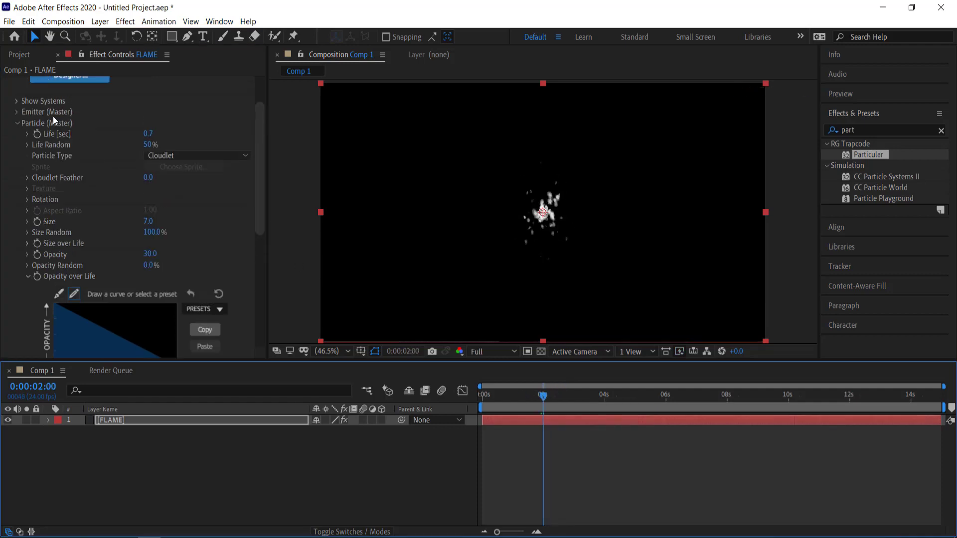
left_click(16, 123)
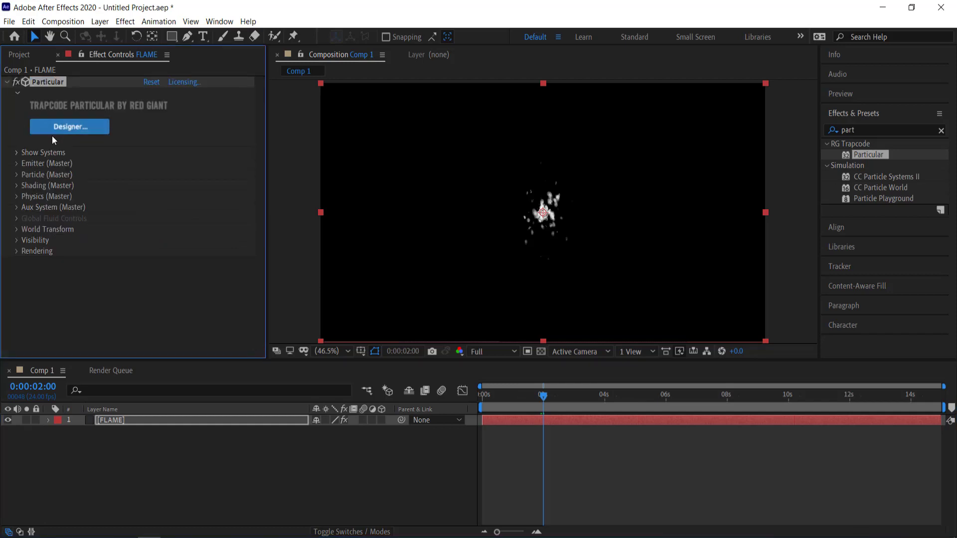
Step: In Particular's Physics (Master) settings, set Gravity to -1200 and Physics Time Factor to 1.4
left_click(16, 197)
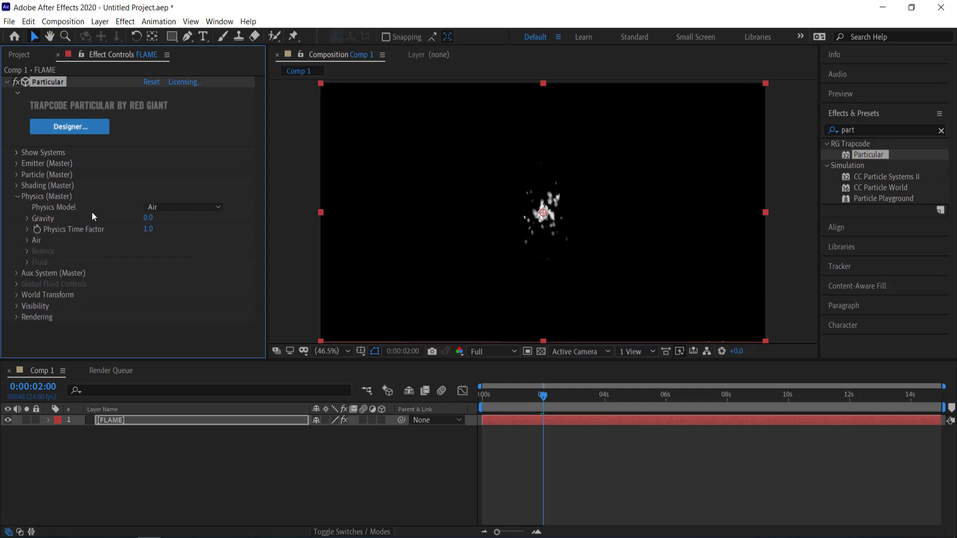
left_click(147, 219)
type("-1200")
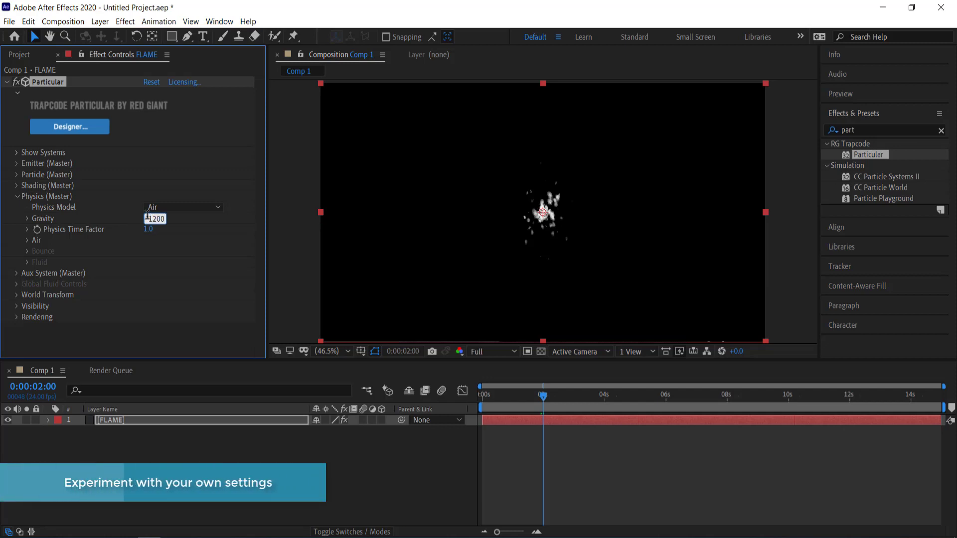
key("Return")
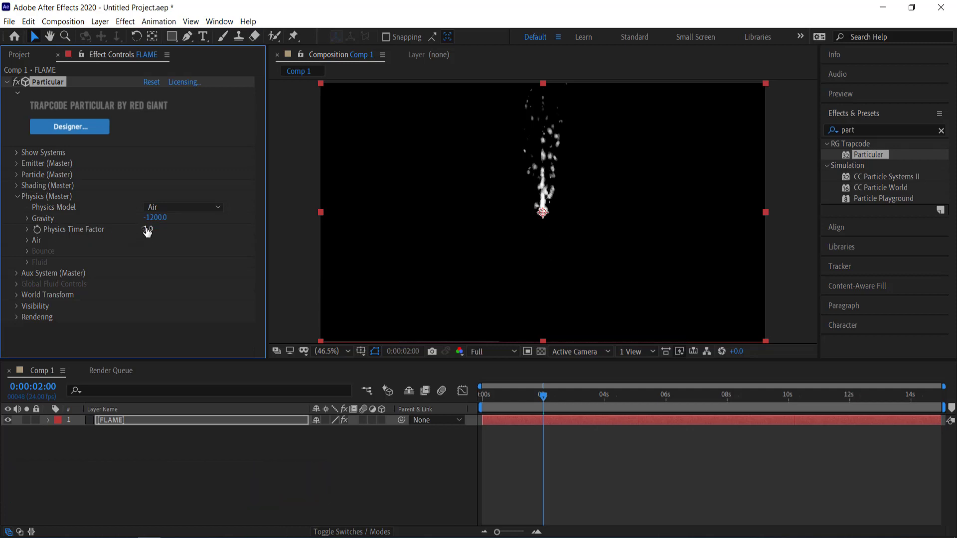
left_click(147, 230)
type("4")
key("Return")
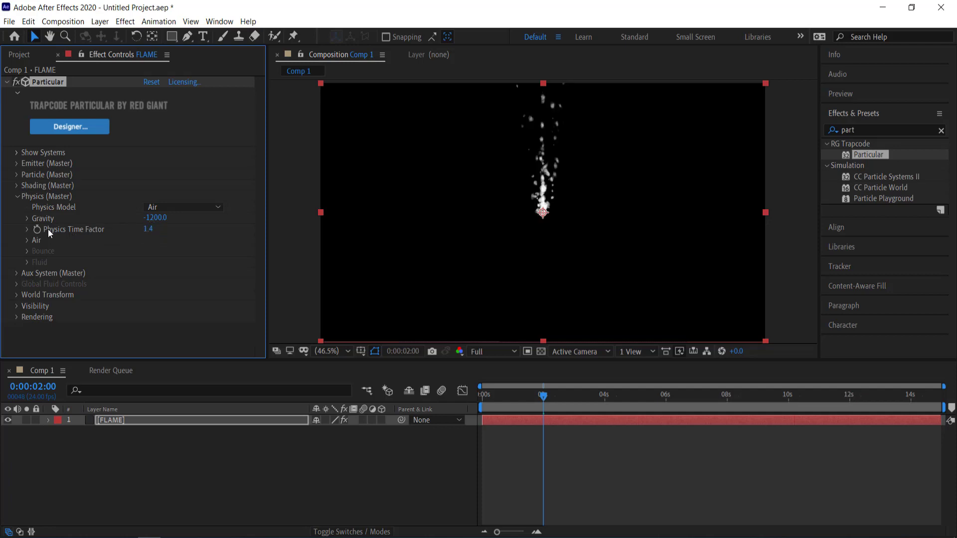
Step: In the Air physics settings, set Air Resistance to 2, enable Air Resistance Rotation and set Spin Amplitude to 100
left_click(28, 240)
scroll(28, 241, "down", 1)
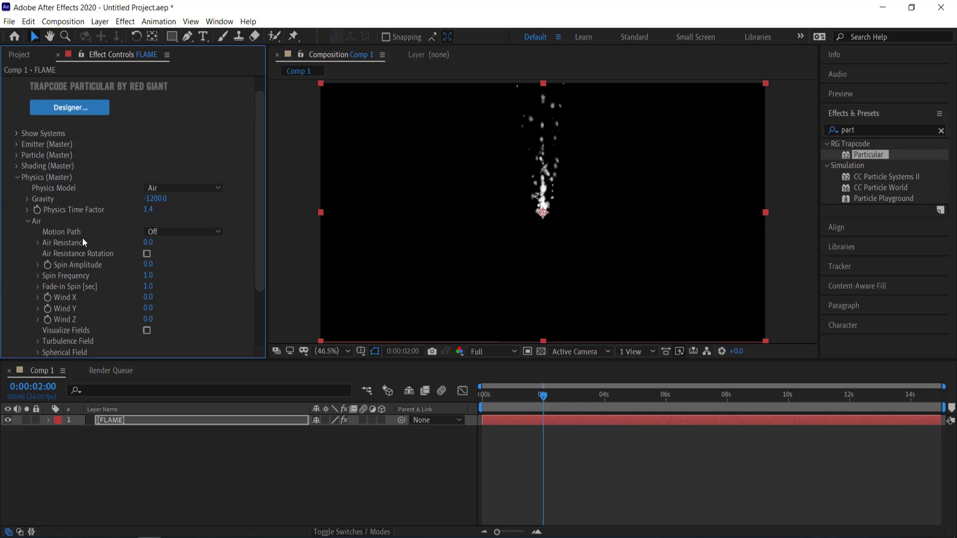
left_click(148, 243)
type("2")
key("Return")
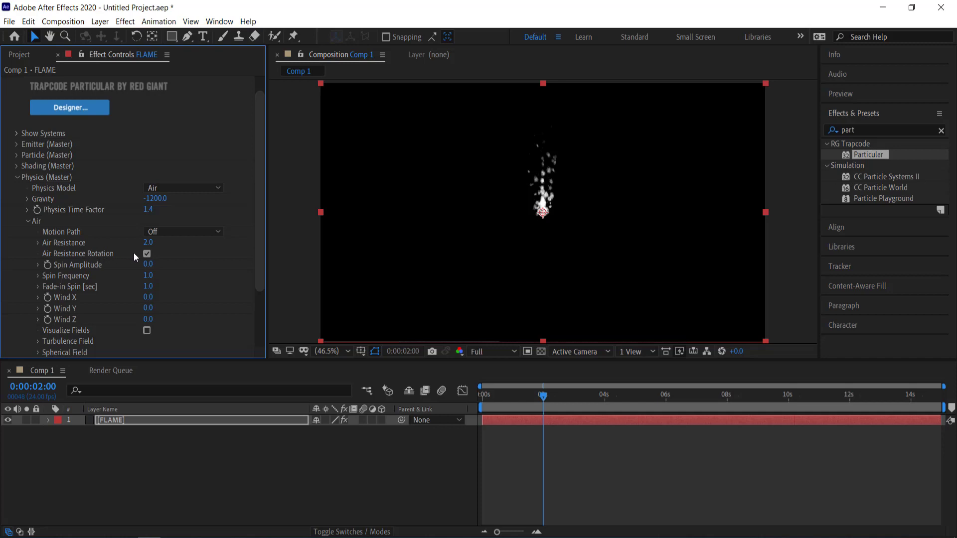
left_click(148, 264)
type("100")
key("Return")
Step: In the Air physics Turbulence Field settings, set Affect Size to 10 and Affect Position to 100
scroll(12, 197, "down", 2)
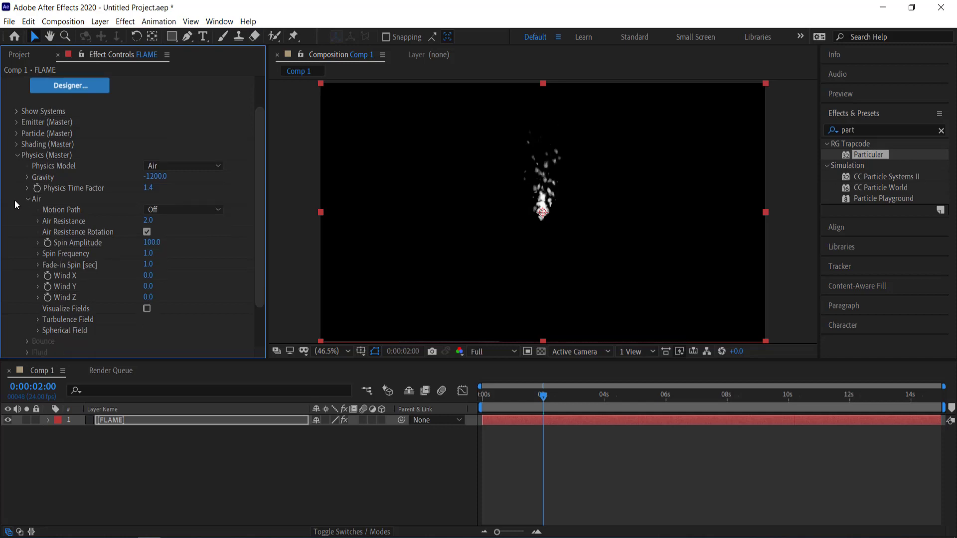
left_click(38, 319)
scroll(38, 319, "down", 5)
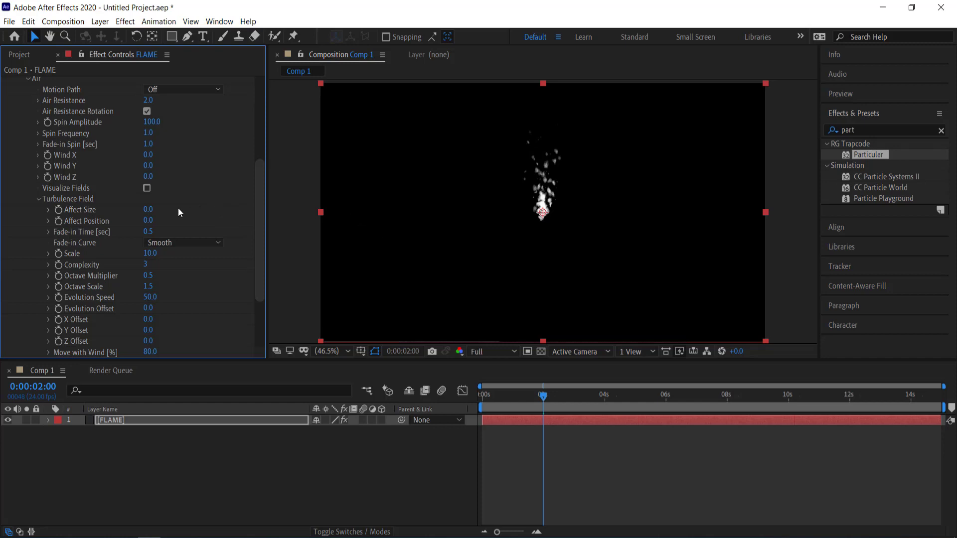
left_click(149, 210)
type("10")
key("Return")
left_click(149, 220)
type("100")
key("Return")
Step: Set the Turbulence Field Scale to 5 and collapse the Physics (Master) settings
left_click(150, 253)
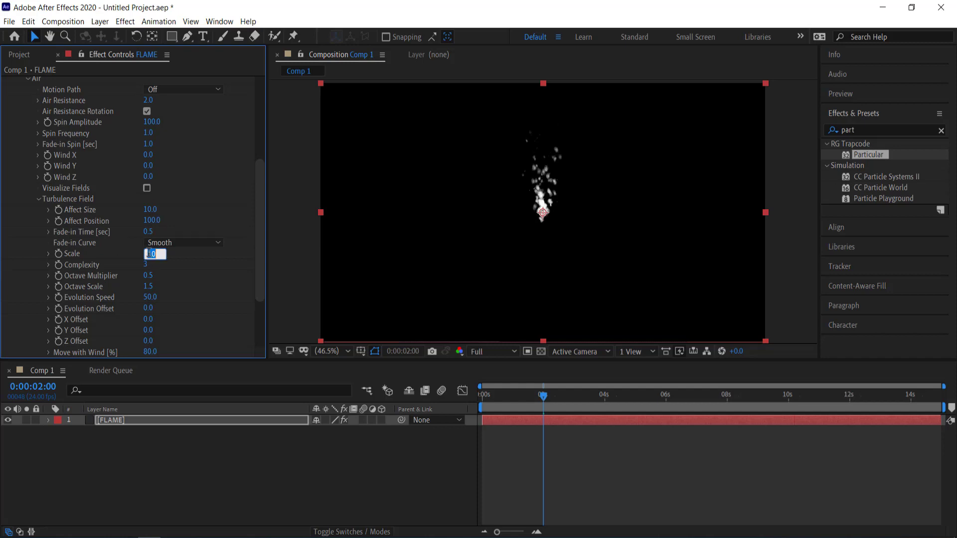
type("5")
key("Return")
left_click(38, 199)
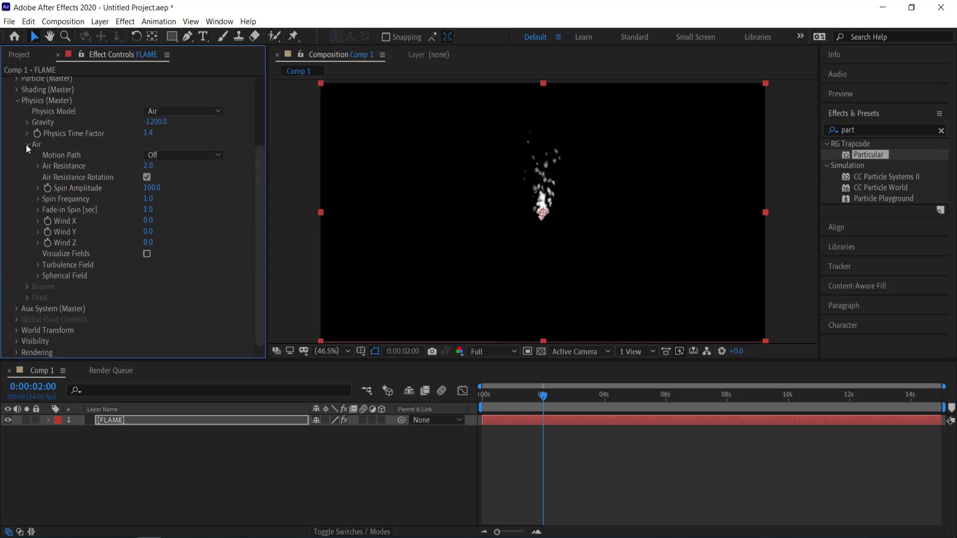
left_click(27, 144)
left_click(18, 196)
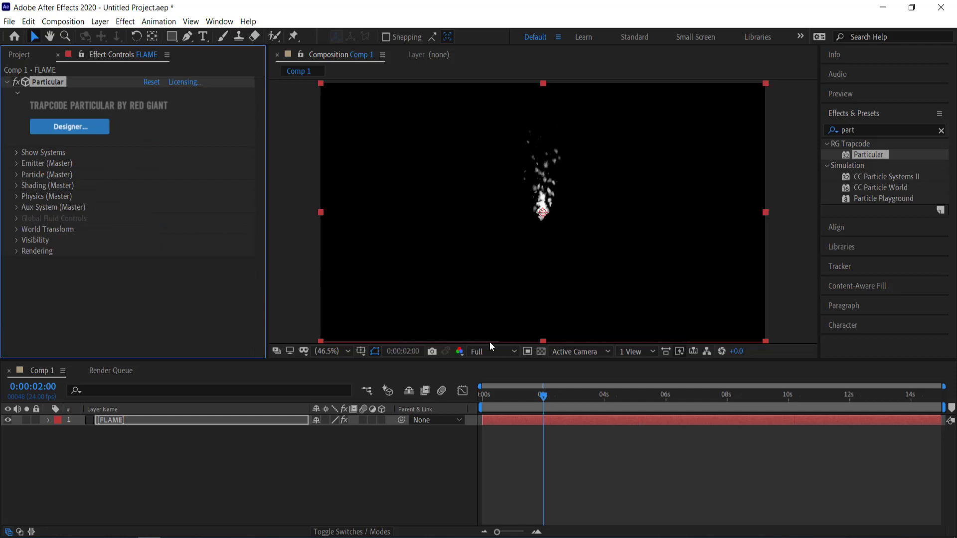
Step: Preview the particles from 0:00:01:08, and shorten the work area to end at about 5 seconds
left_click_drag(543, 396, 520, 397)
key("space")
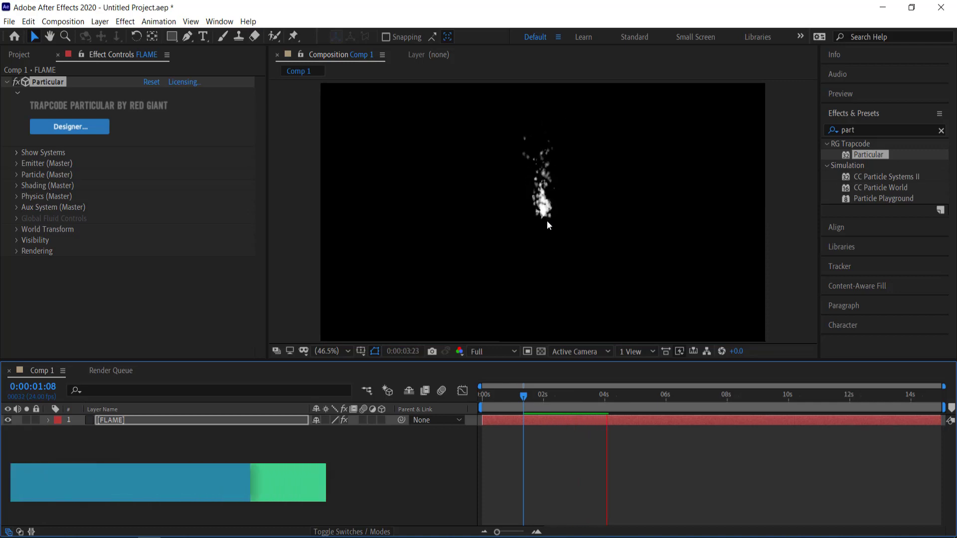
left_click(643, 396)
left_click_drag(644, 396, 688, 396)
left_click_drag(943, 407, 587, 394)
left_click_drag(522, 394, 489, 395)
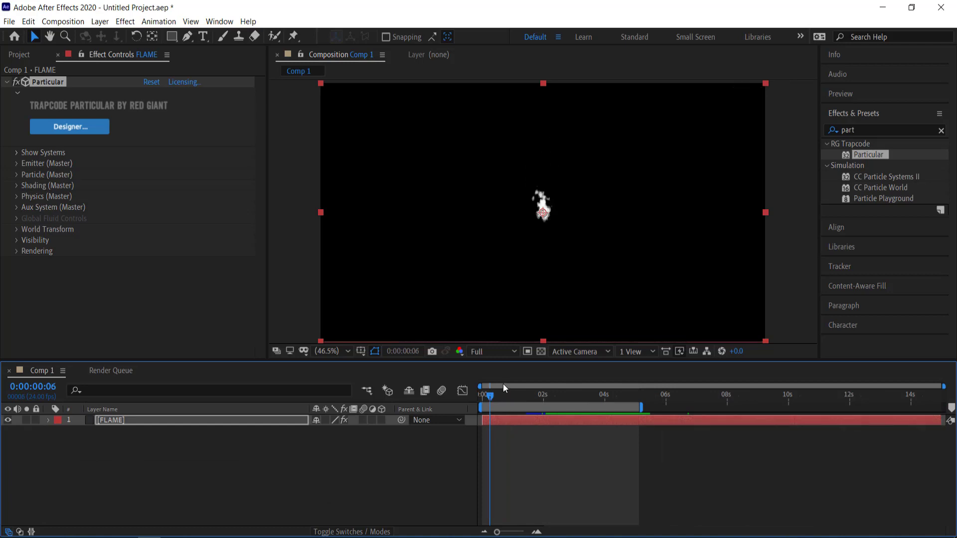
Step: Collapse the Particular effect and apply the Echo effect to the FLAME layer
left_click(6, 82)
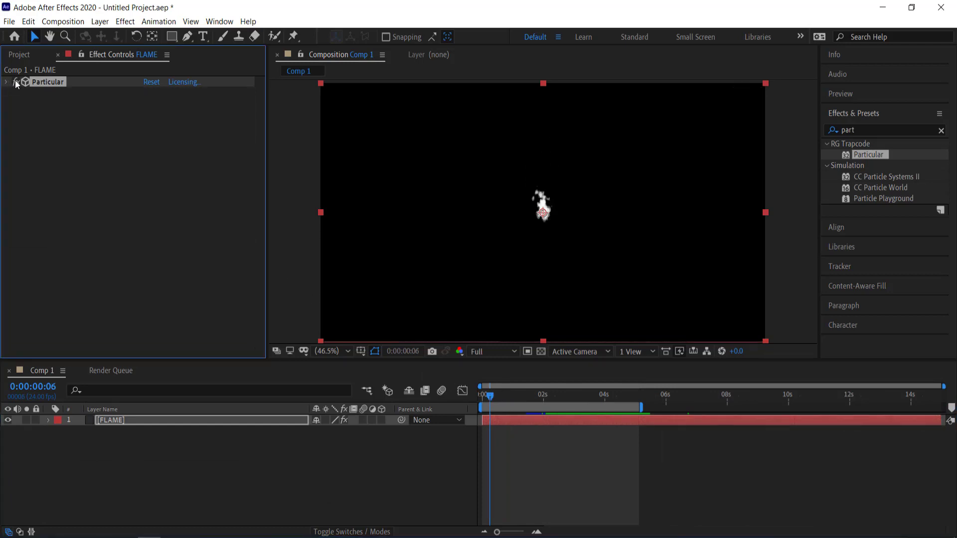
double_click(887, 130)
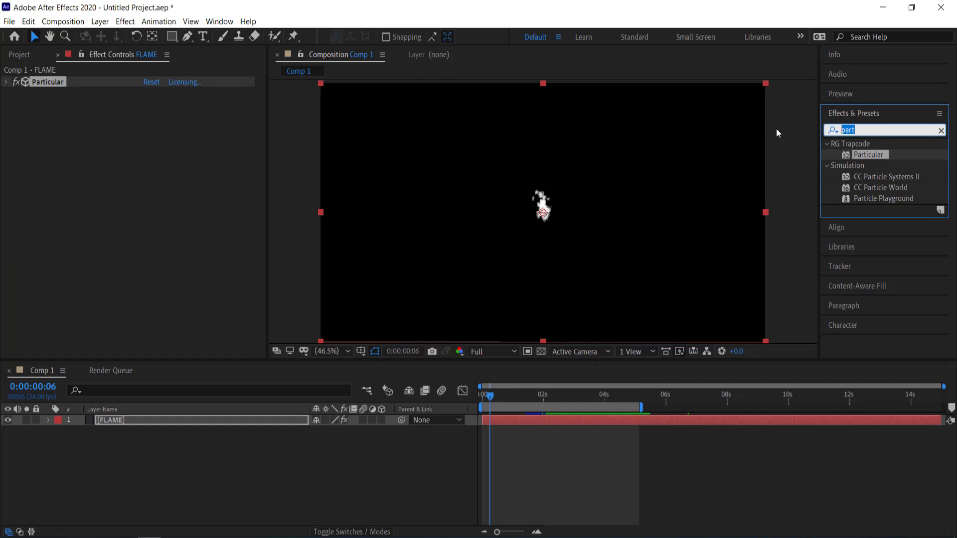
type("echo")
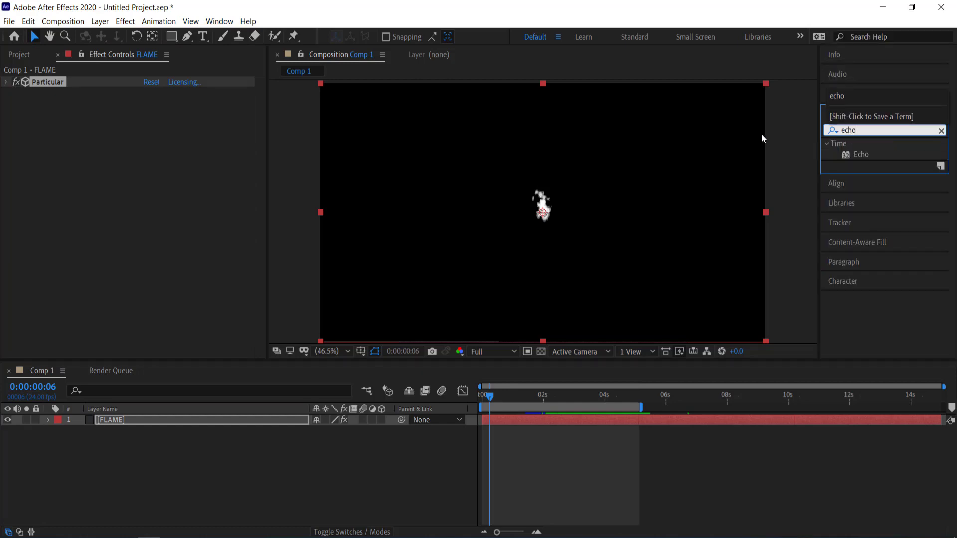
left_click_drag(859, 155, 134, 420)
Step: Set the Echo Time to -0.0033 seconds and the Number Of Echoes to 4
left_click(153, 104)
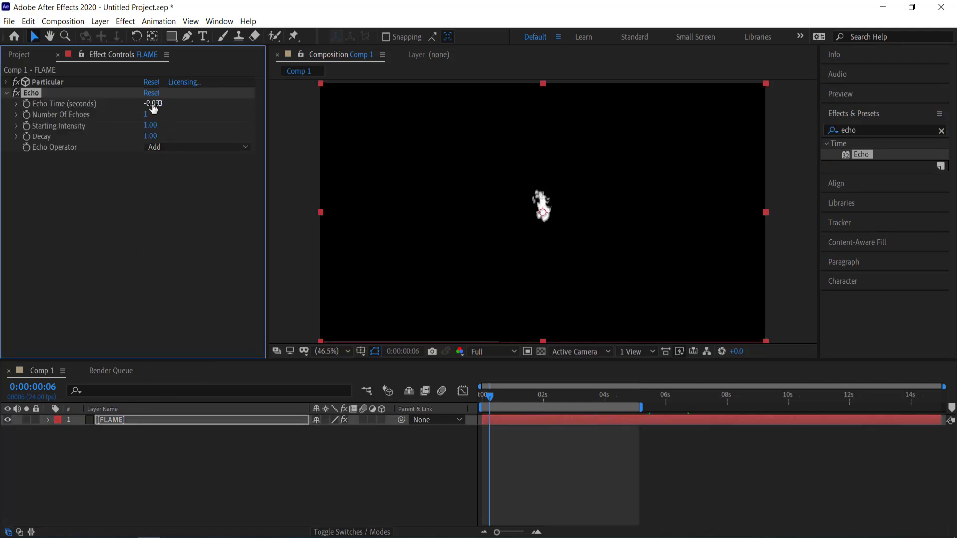
left_click(154, 104)
type("0.0033")
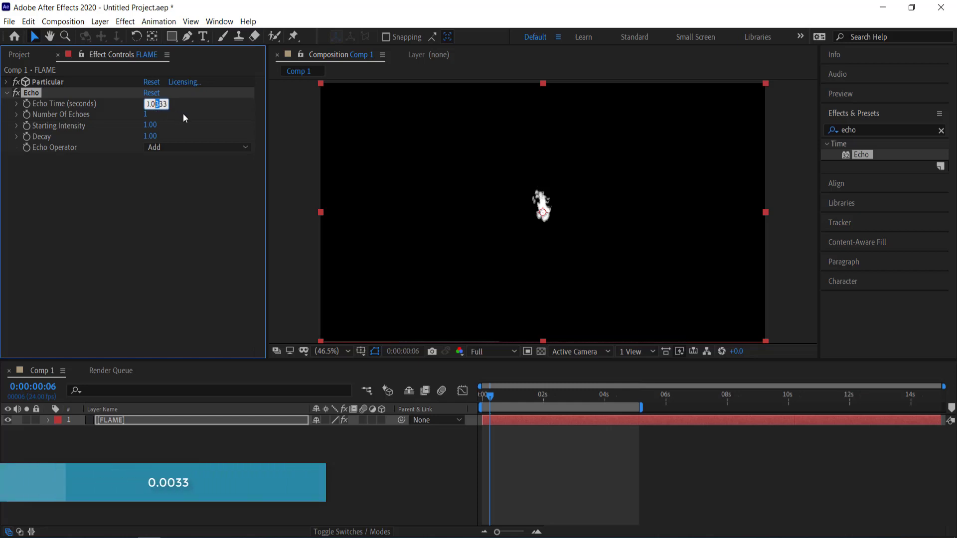
type("0")
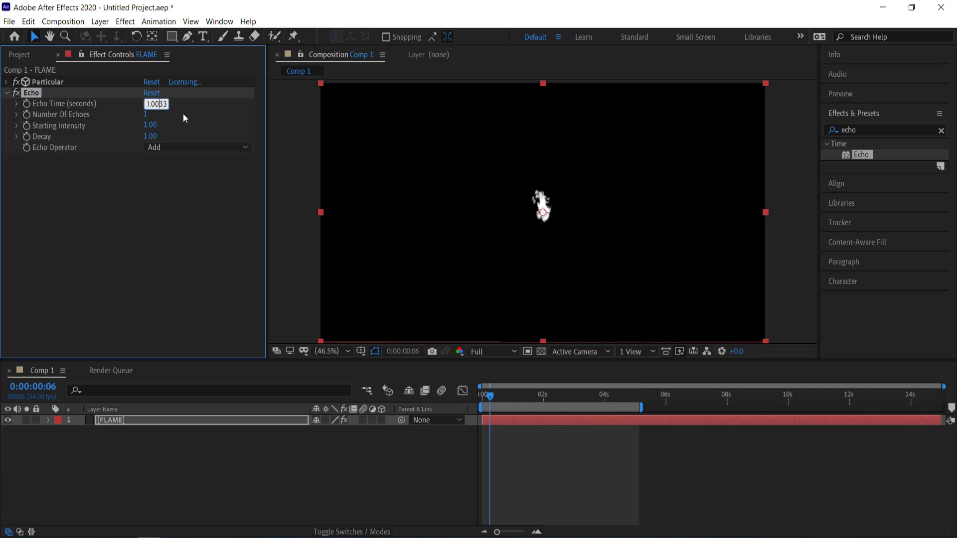
key("Return")
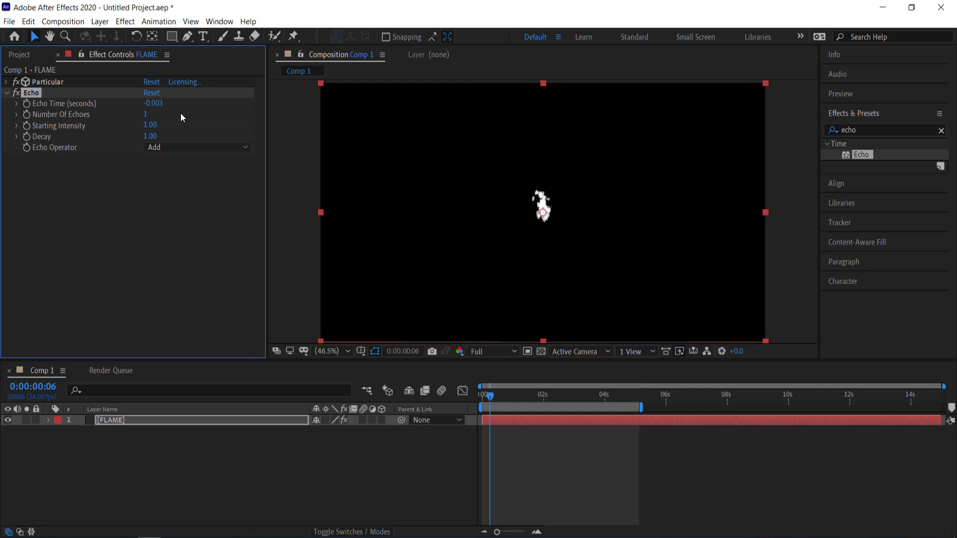
left_click(148, 113)
type("4")
key("Return")
Step: Move the playhead to 0:00:01:00, and set the Echo Operator to Maximum before collapsing the Echo effect
left_click_drag(492, 400, 512, 397)
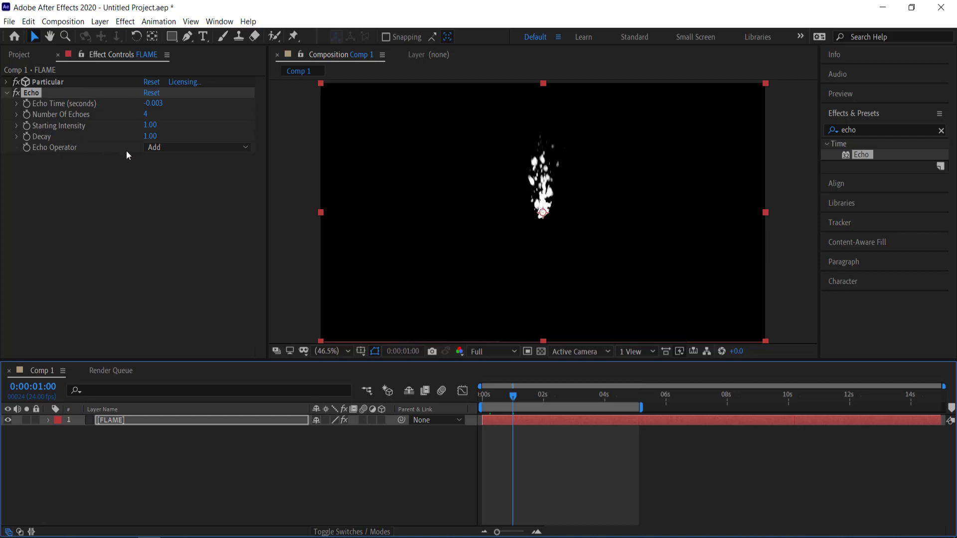
left_click(173, 147)
left_click(193, 172)
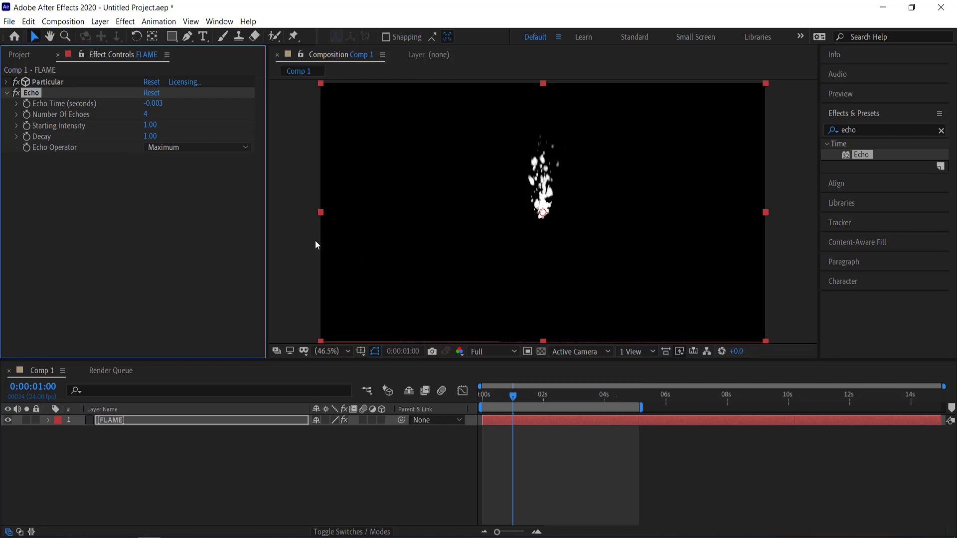
left_click(6, 93)
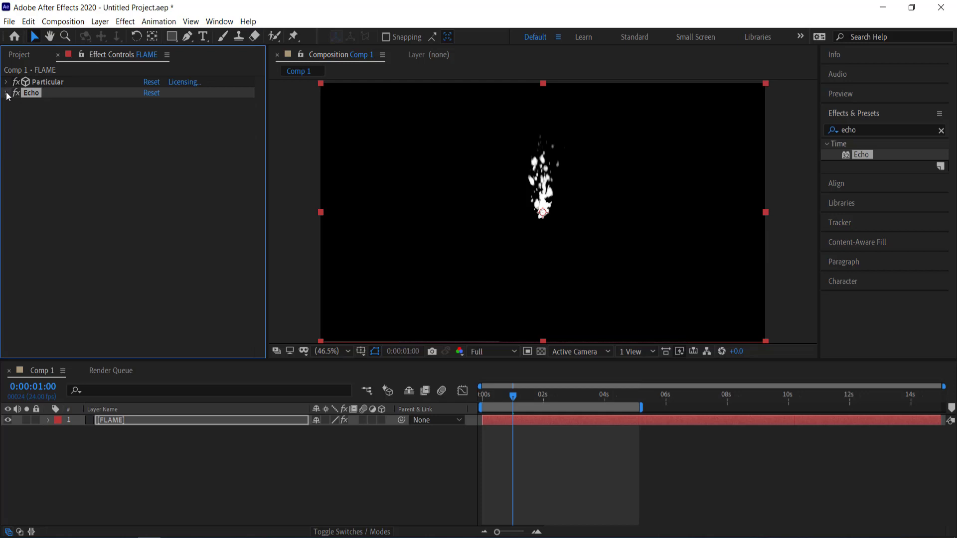
Step: Apply the CC Vector Blur effect to the FLAME layer and set its Type to Direction Center
left_click(867, 129)
type("vect")
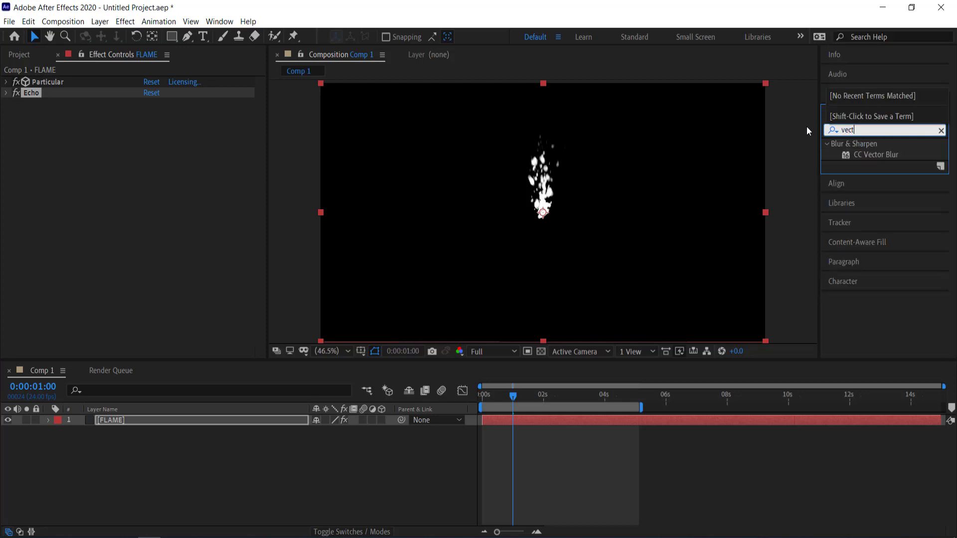
left_click_drag(865, 153, 147, 418)
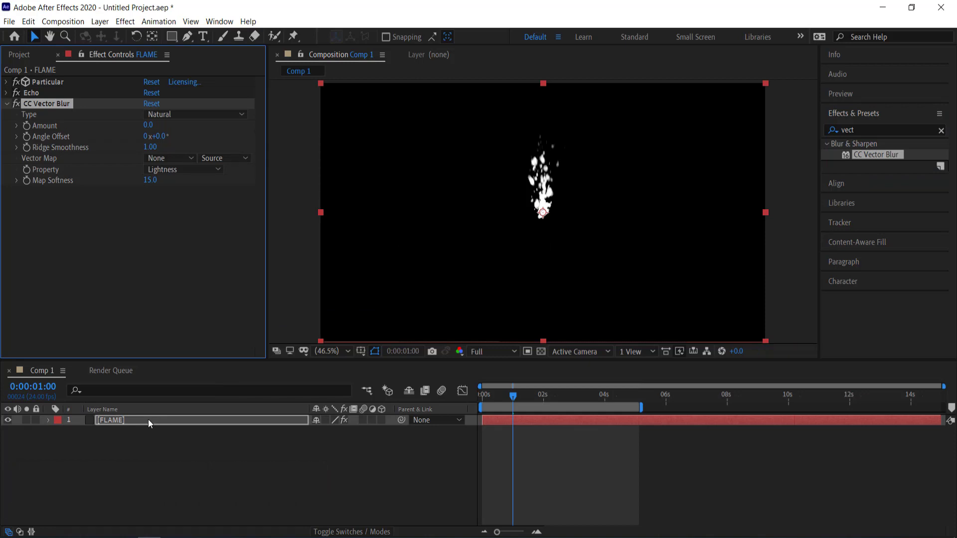
left_click(187, 118)
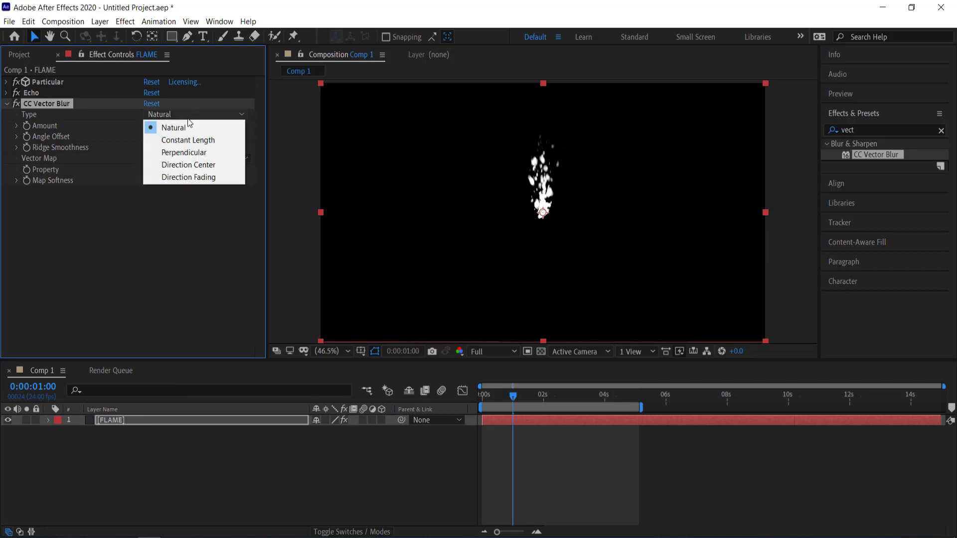
left_click(201, 163)
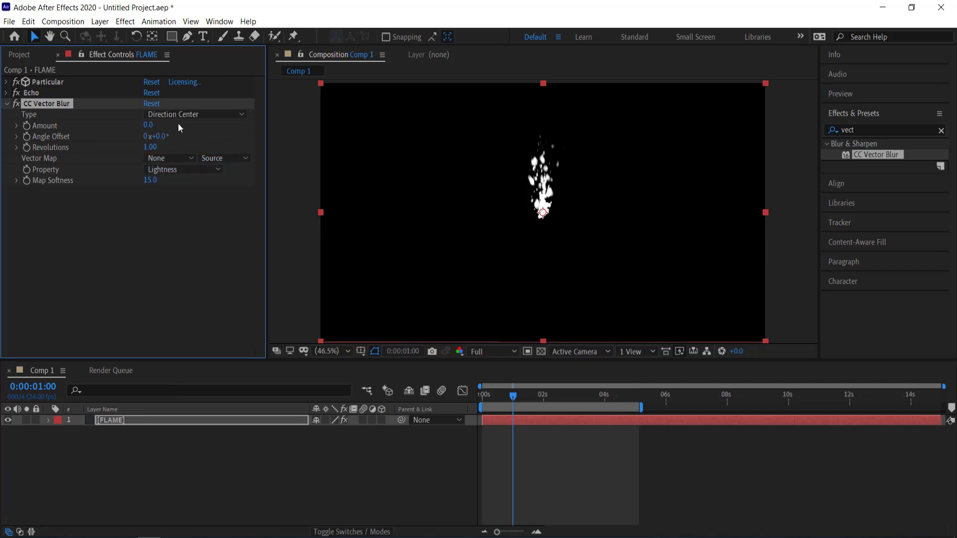
Step: Set the CC Vector Blur Amount to 50 and Angle Offset to 80°
left_click(145, 126)
key("Return")
left_click(166, 137)
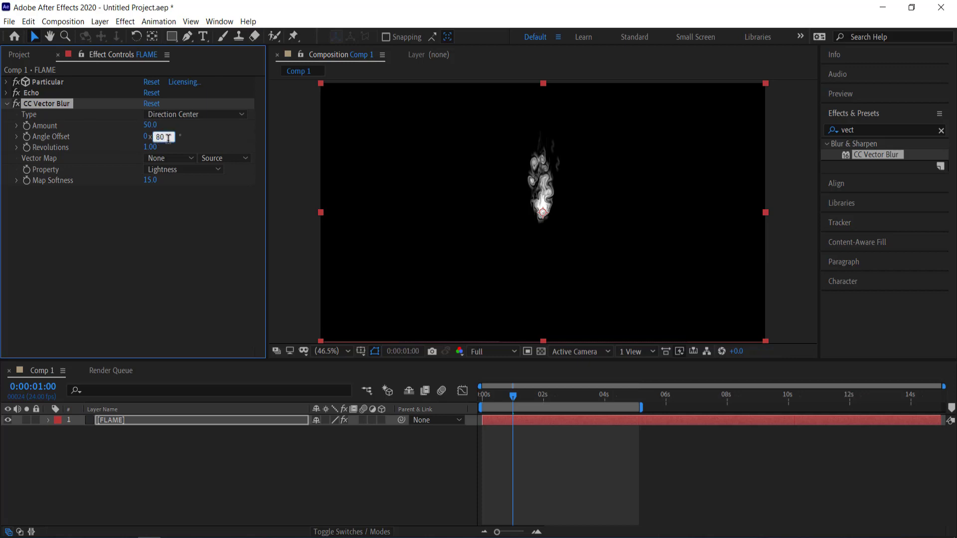
type("80")
key("Return")
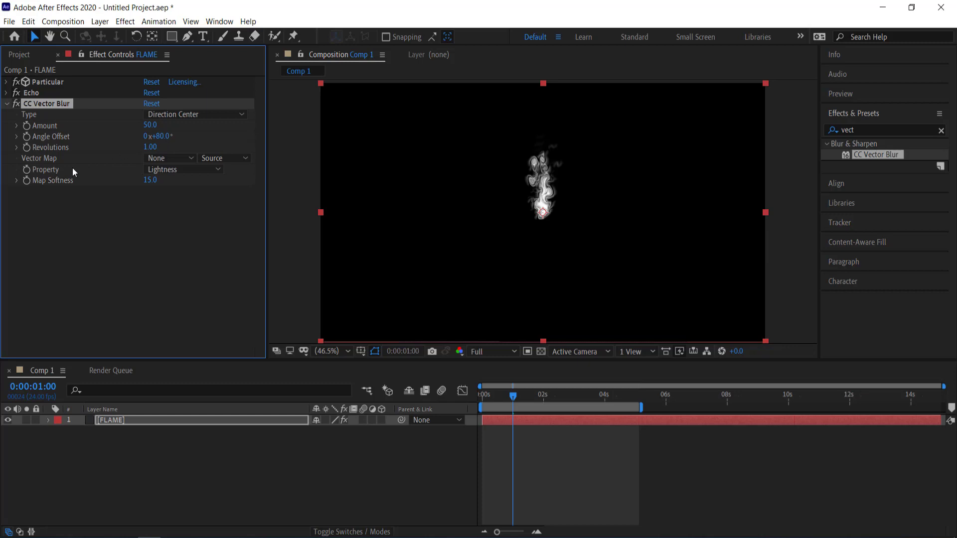
Step: Set the CC Vector Blur Map Softness to 20 and move the playhead to 0:00:00:21
left_click(149, 181)
type("20")
key("Return")
left_click_drag(513, 397, 509, 398)
Step: Apply the Curves color correction effect to the FLAME layer and switch its Channel to Alpha
left_click(847, 129)
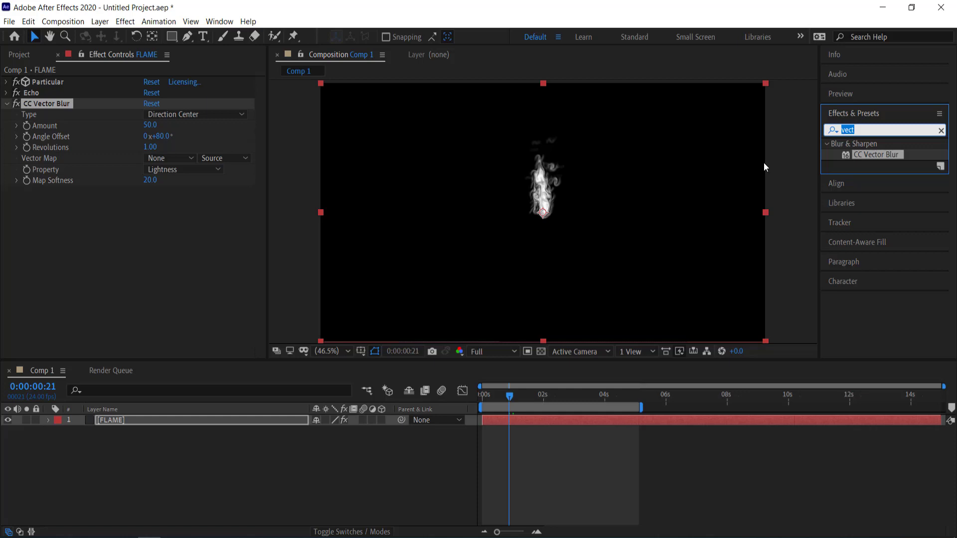
type("cur")
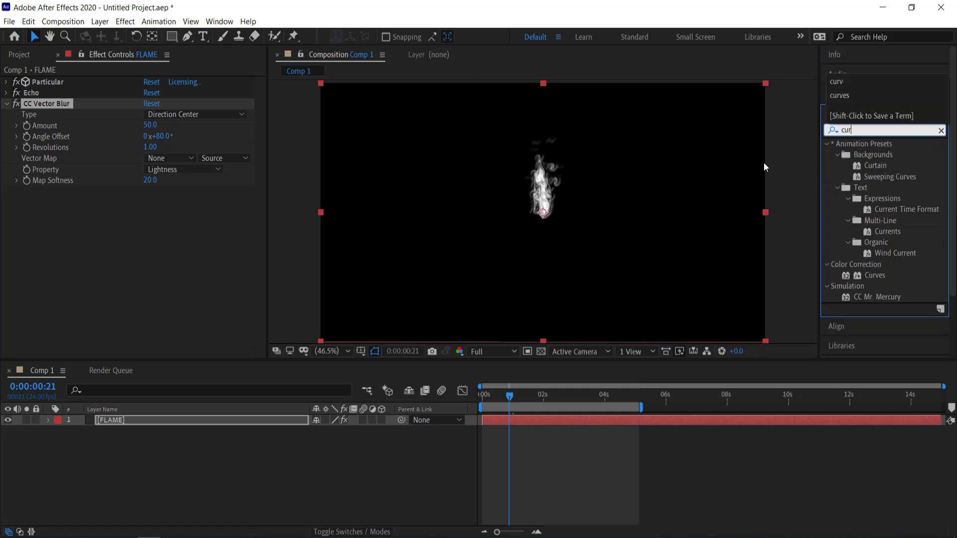
type("ve")
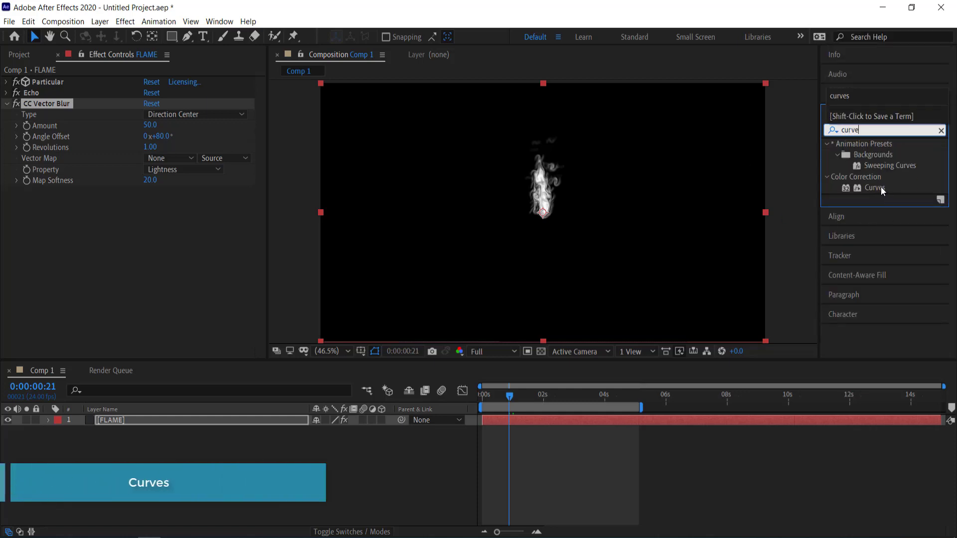
left_click_drag(872, 186, 128, 418)
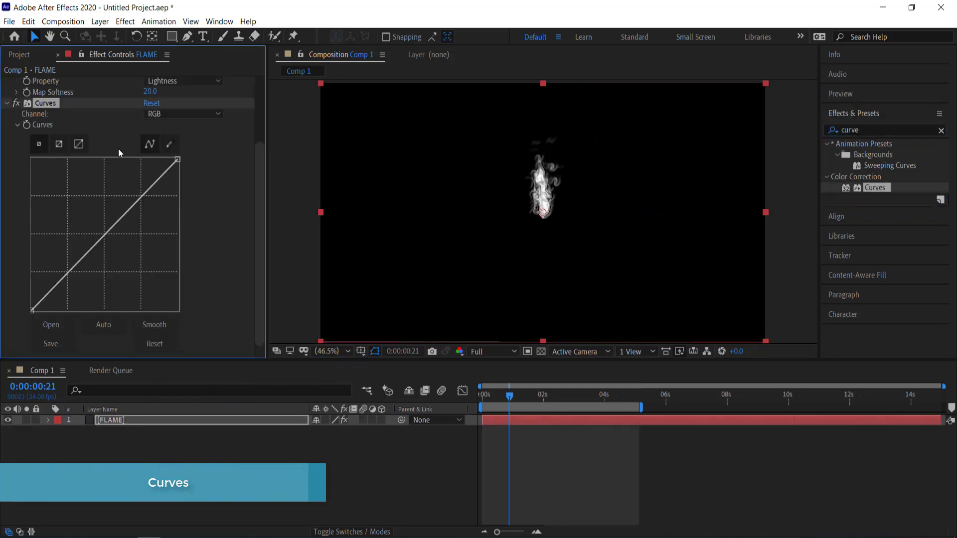
left_click(166, 113)
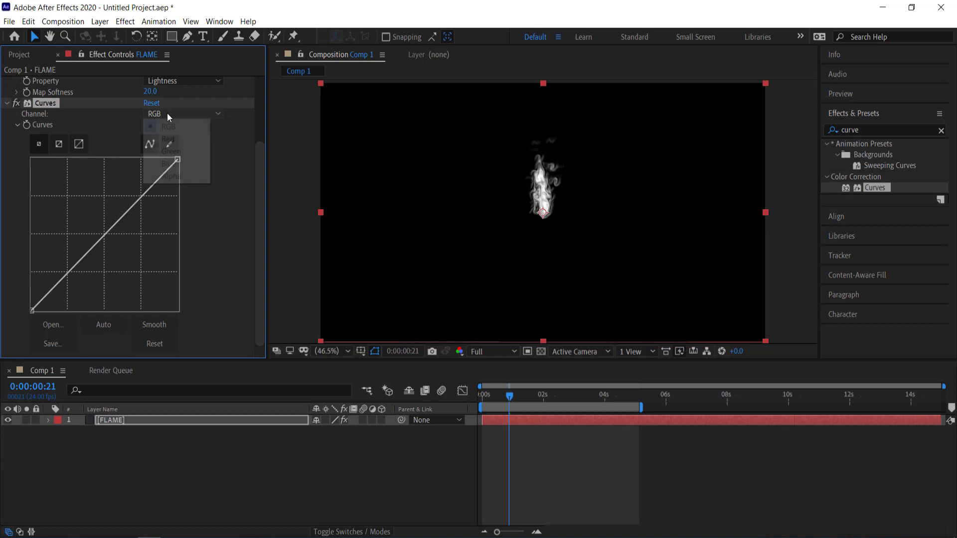
left_click(176, 178)
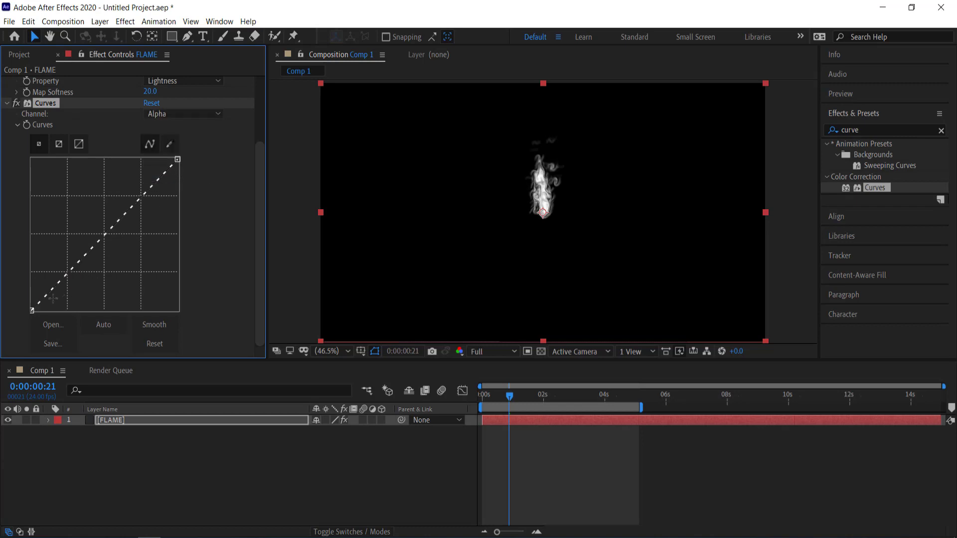
Step: Shape the Alpha curve into an S-curve, lowering the lower part and raising the upper part
left_click_drag(64, 277, 79, 295)
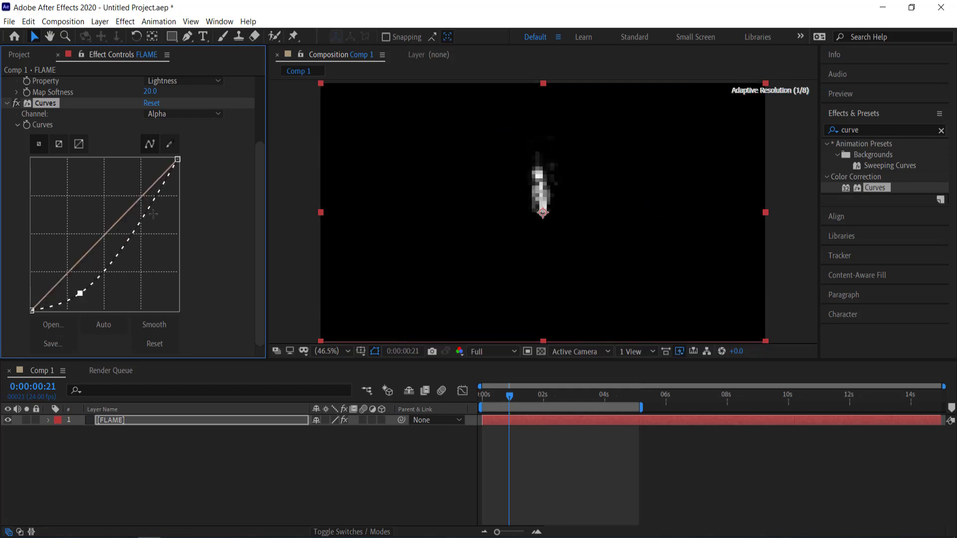
left_click_drag(153, 205, 131, 183)
left_click_drag(80, 293, 86, 280)
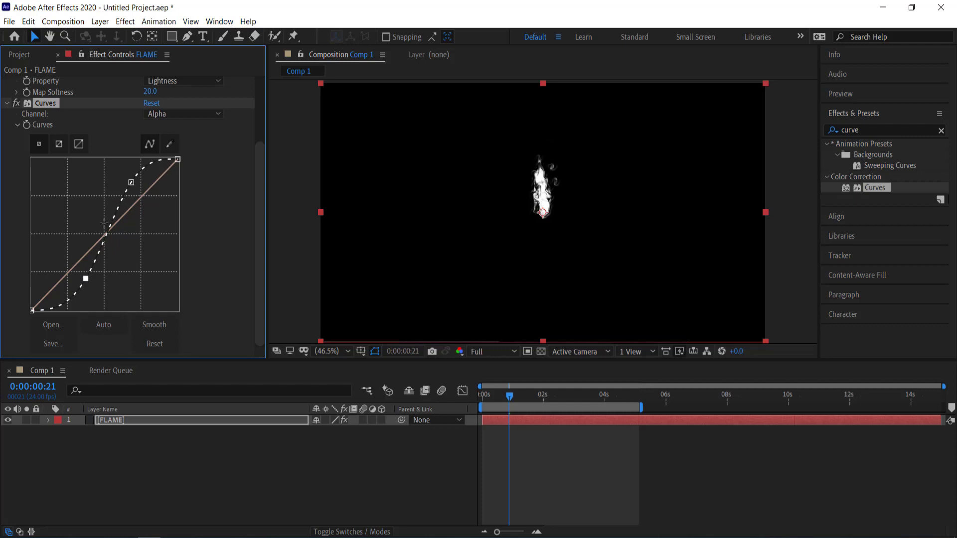
Step: Switch the Curves channel to RGB, shape a steep S-curve with strongly raised highlights, and collapse the Curves effect
left_click(201, 111)
left_click(187, 124)
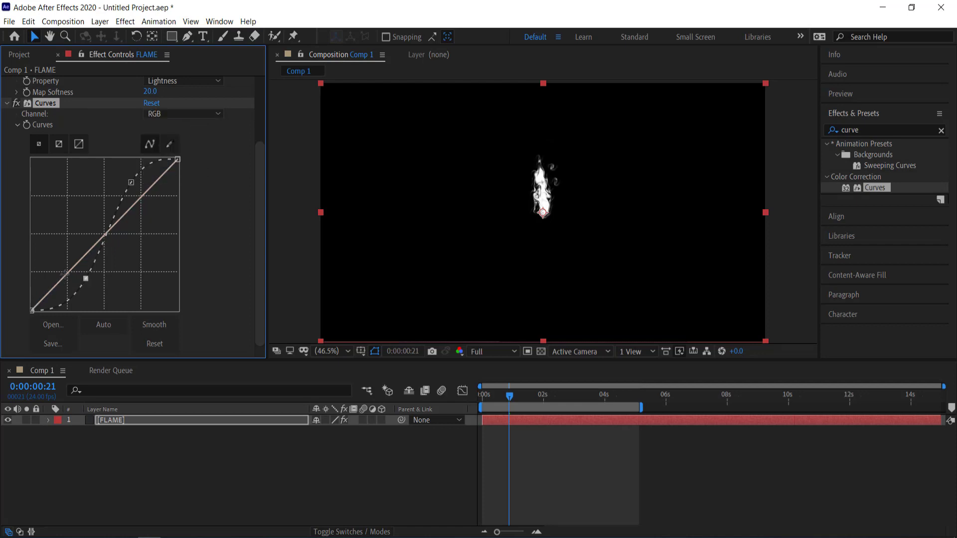
left_click_drag(66, 271, 71, 283)
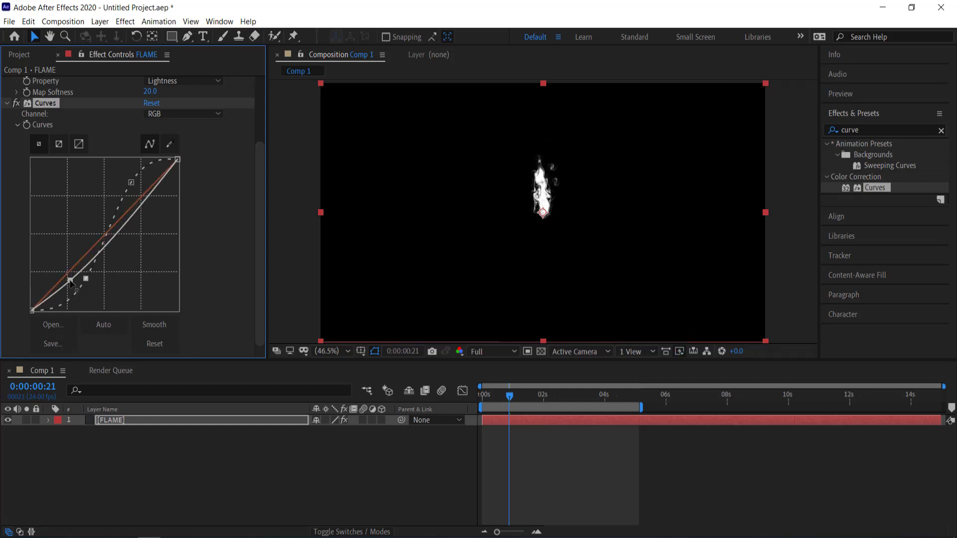
left_click_drag(149, 199, 94, 187)
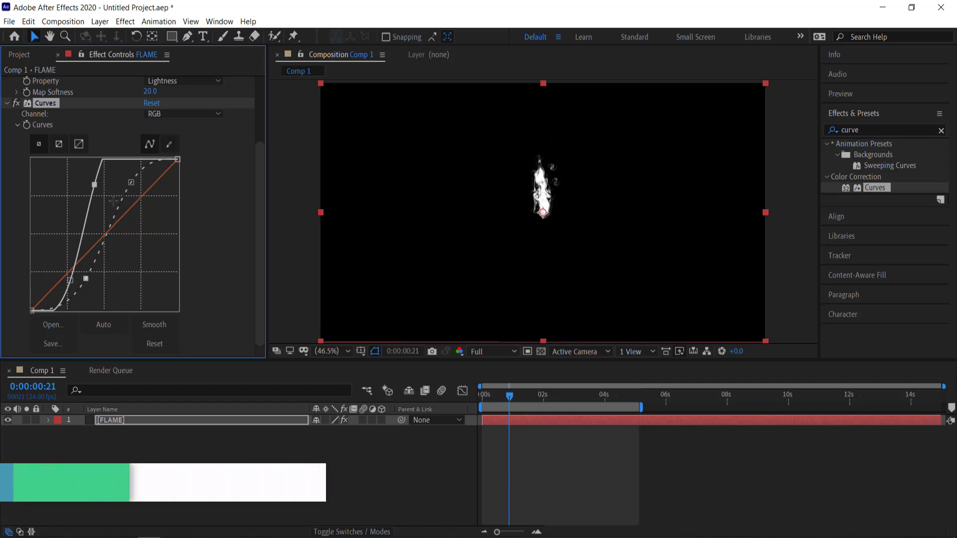
left_click(6, 104)
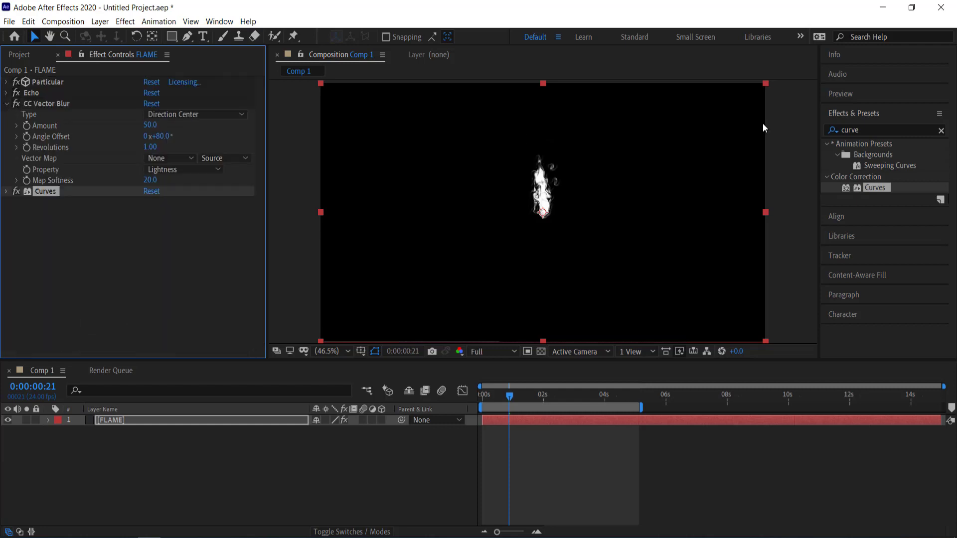
Step: Apply the Tint color correction effect to the FLAME layer
left_click(866, 130)
type("tint")
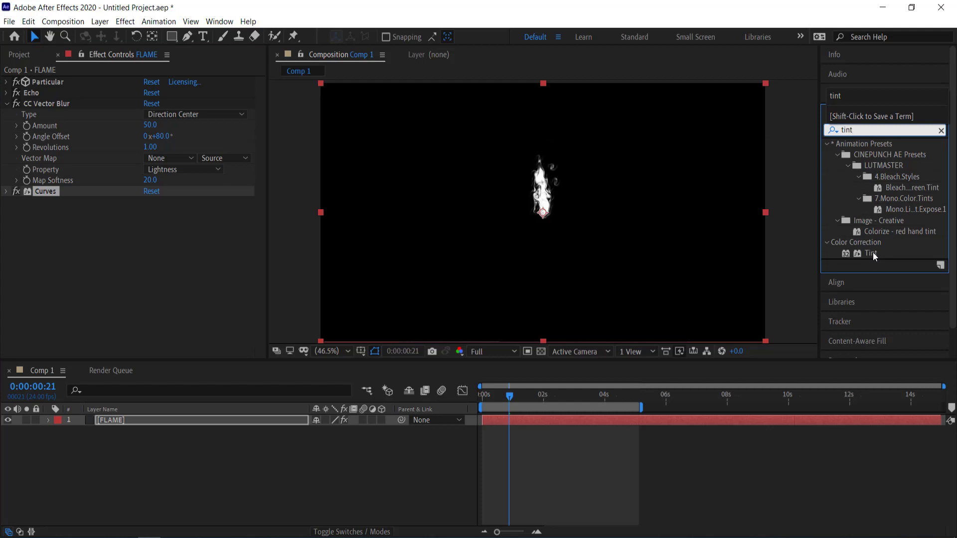
left_click_drag(872, 252, 152, 420)
left_click(153, 420)
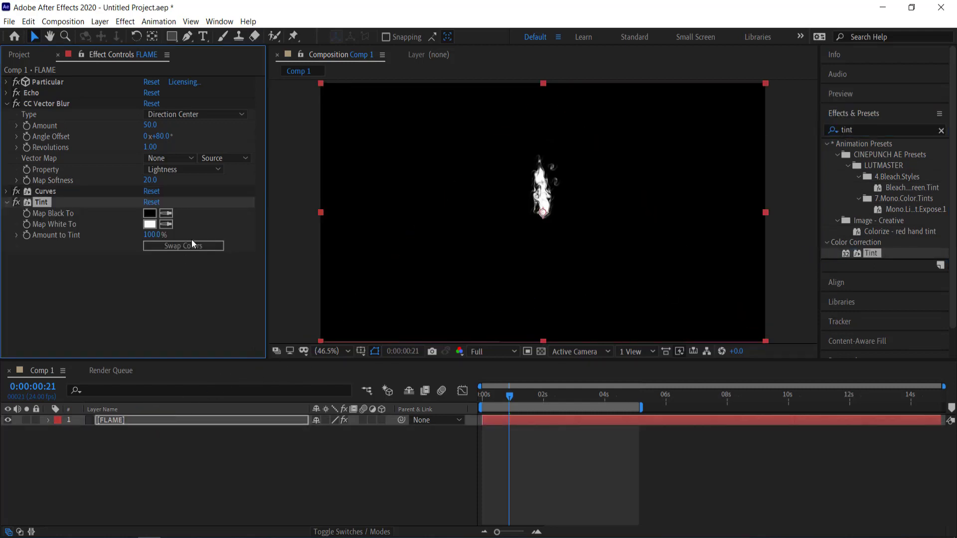
Step: Set the Tint effect's Map White To color to the orange FFA162
left_click(149, 224)
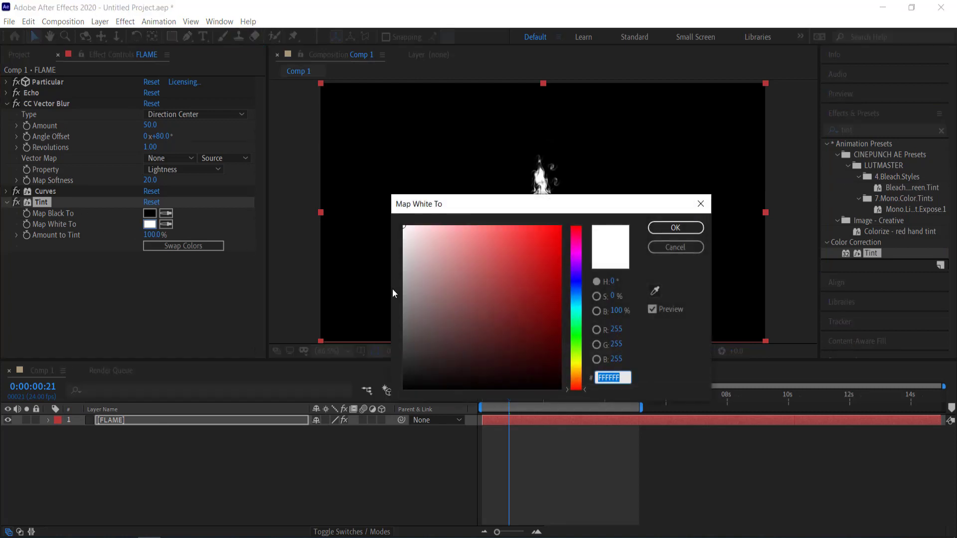
left_click(528, 234)
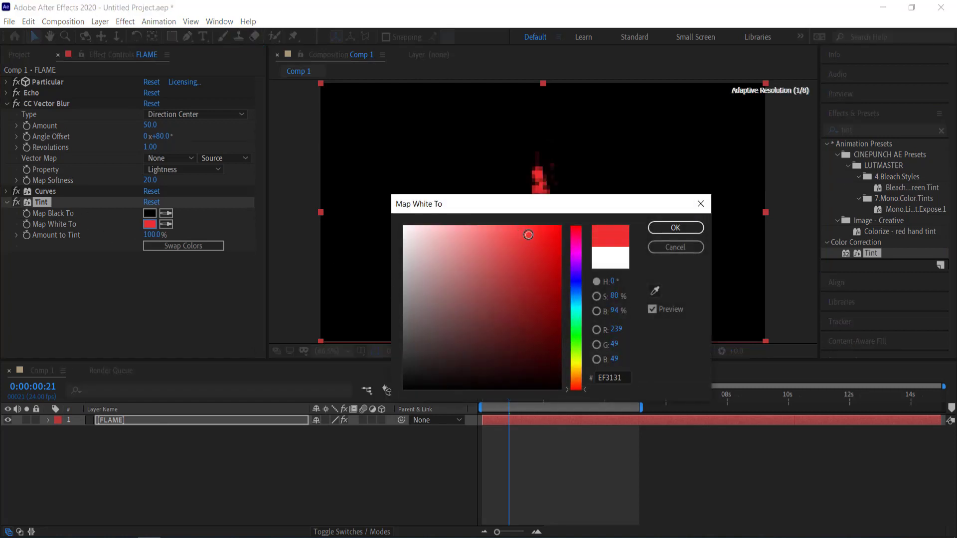
left_click(578, 385)
left_click_drag(530, 234, 538, 229)
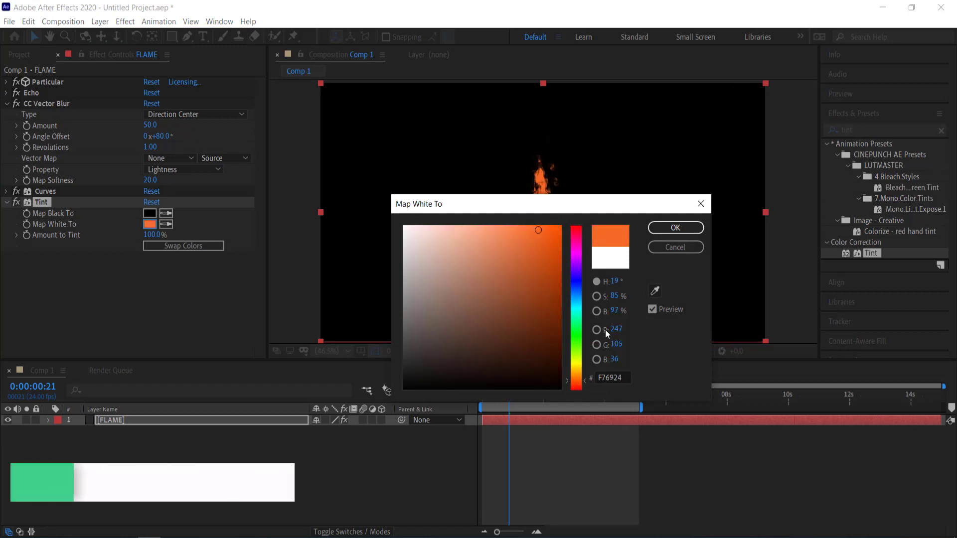
left_click_drag(625, 377, 587, 375)
type("F")
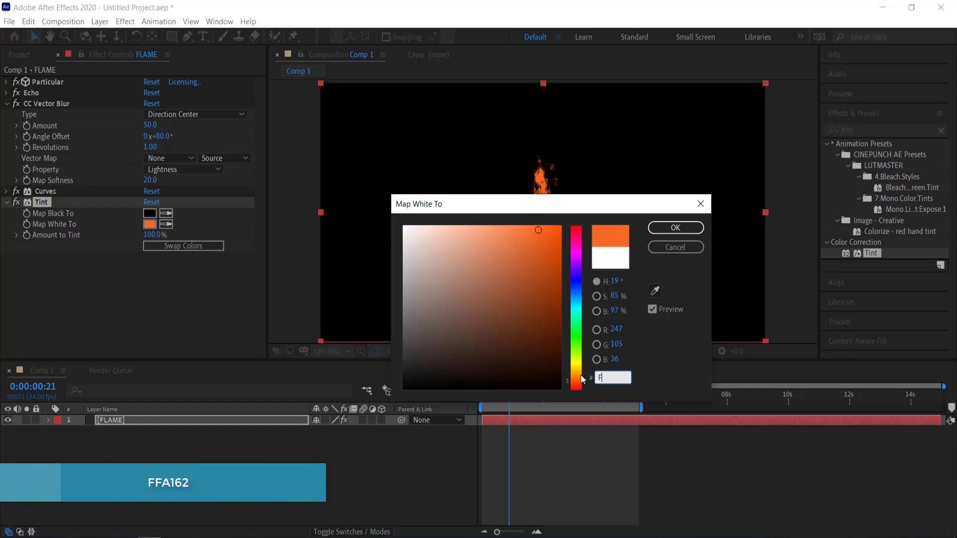
type("FA")
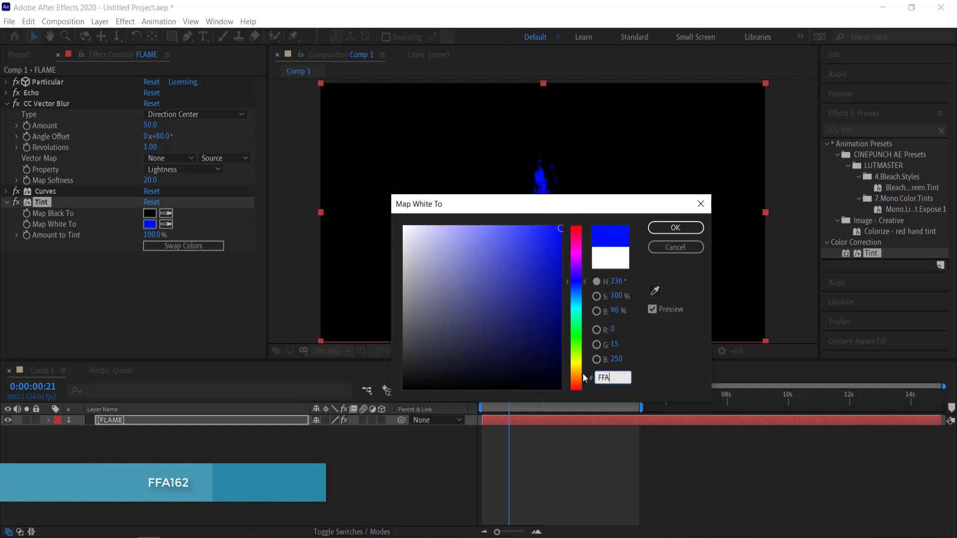
type("162")
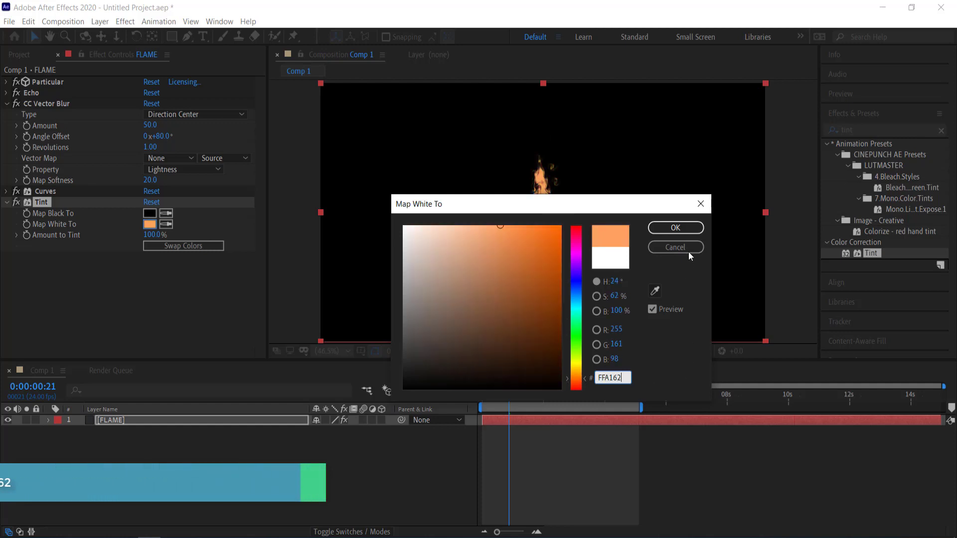
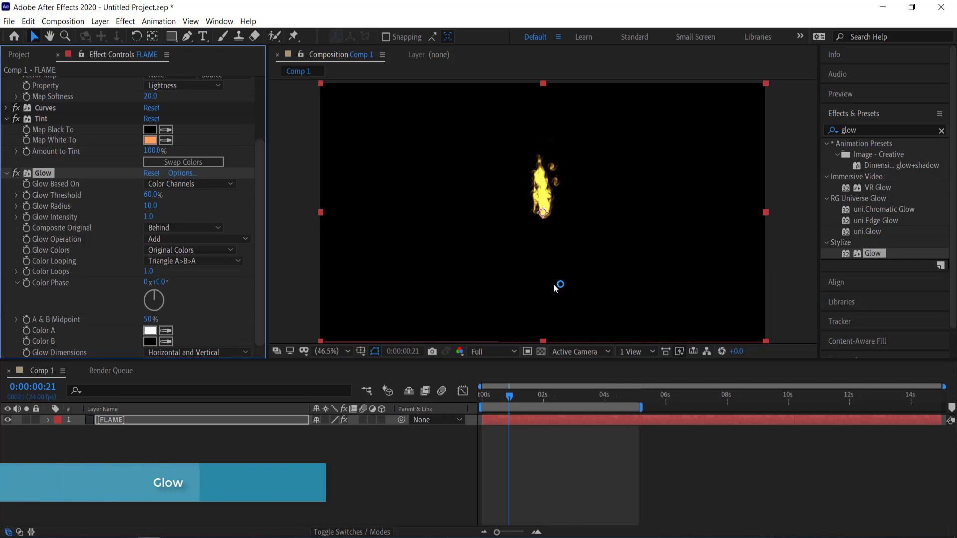
Step: Set the Glow Radius to 160 and the Glow Intensity to 2 on the FLAME layer
left_click(534, 191)
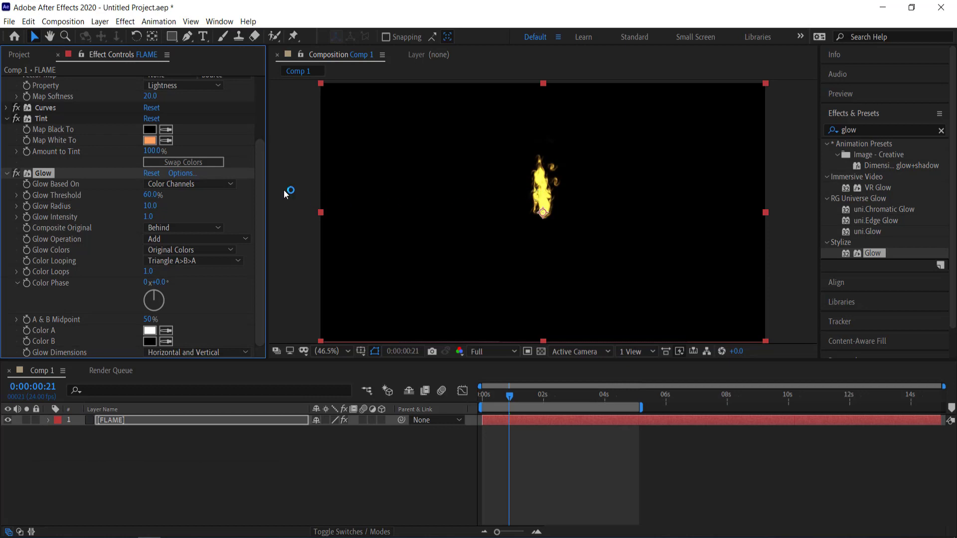
left_click(187, 199)
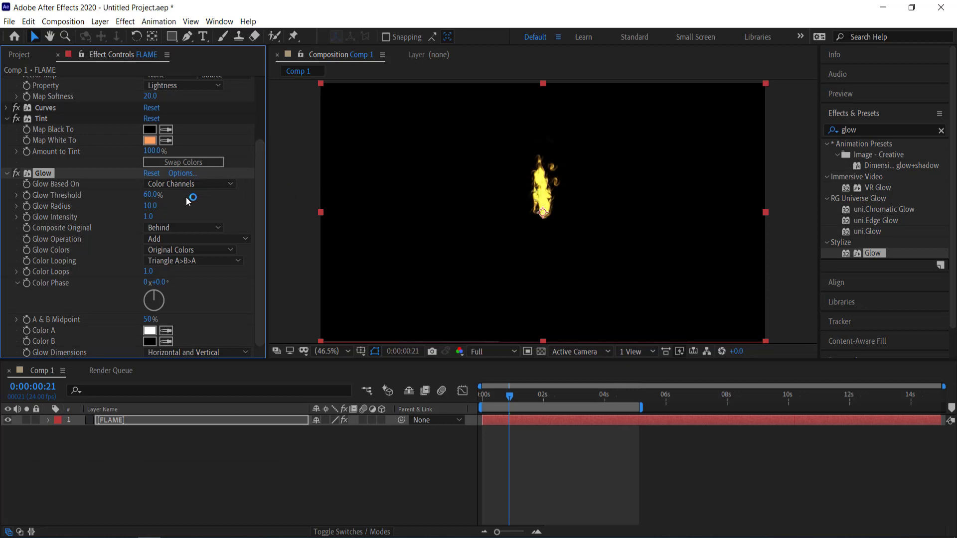
left_click(151, 208)
type("1")
key("Return")
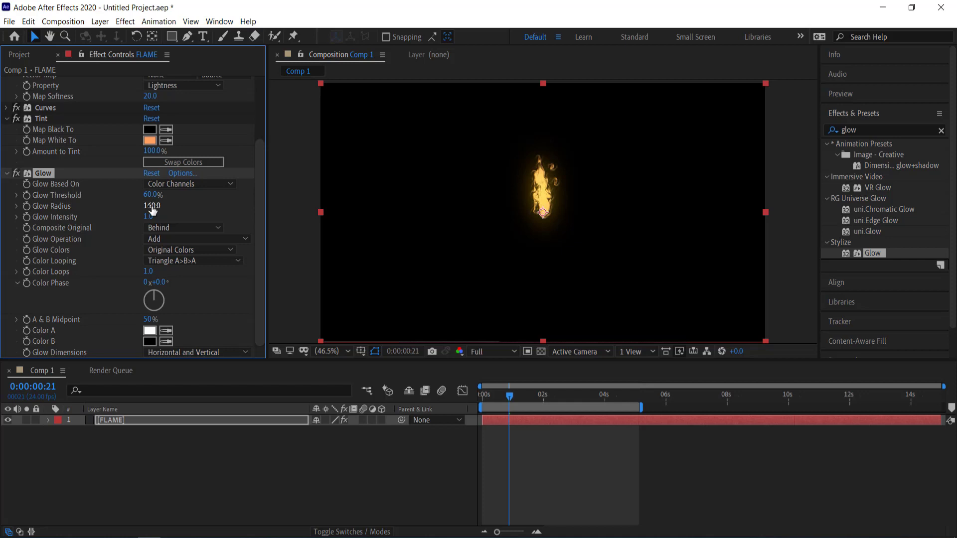
left_click(149, 218)
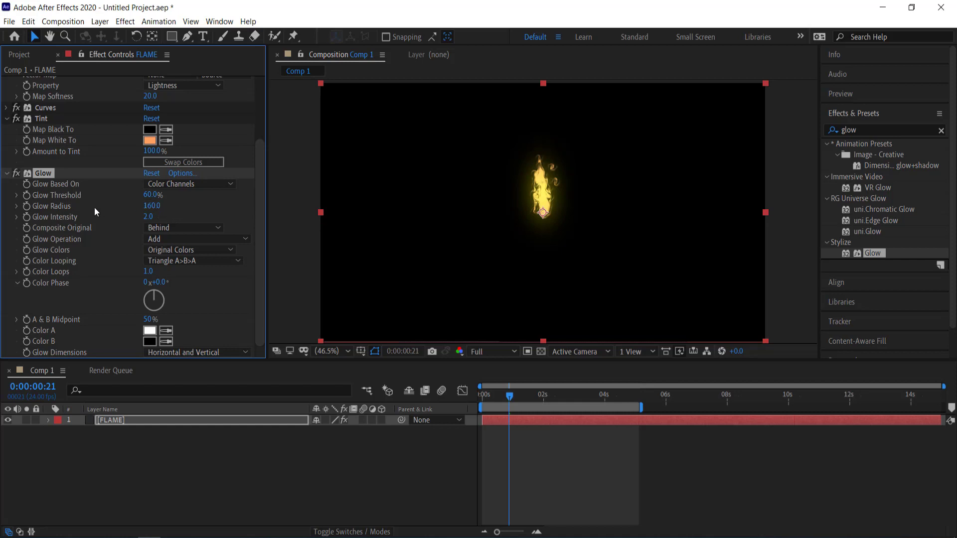
Step: Set Glow Colors to A & B Colors and Color Looping to Sawtooth B>A
left_click(166, 251)
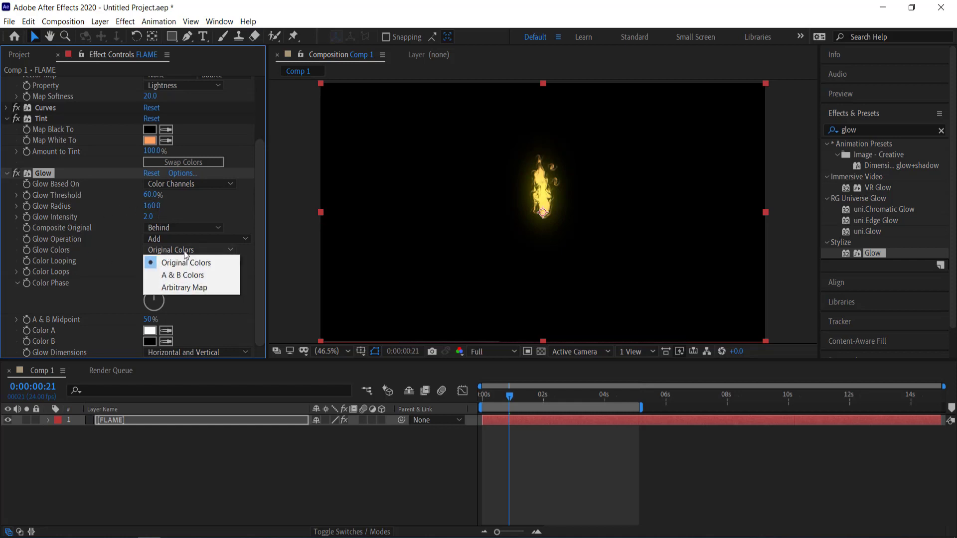
left_click(193, 276)
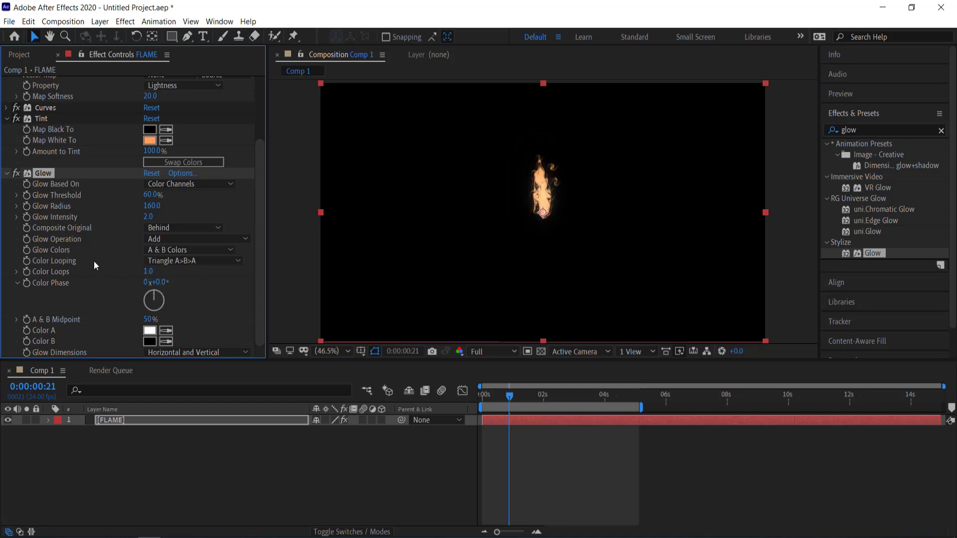
left_click(168, 261)
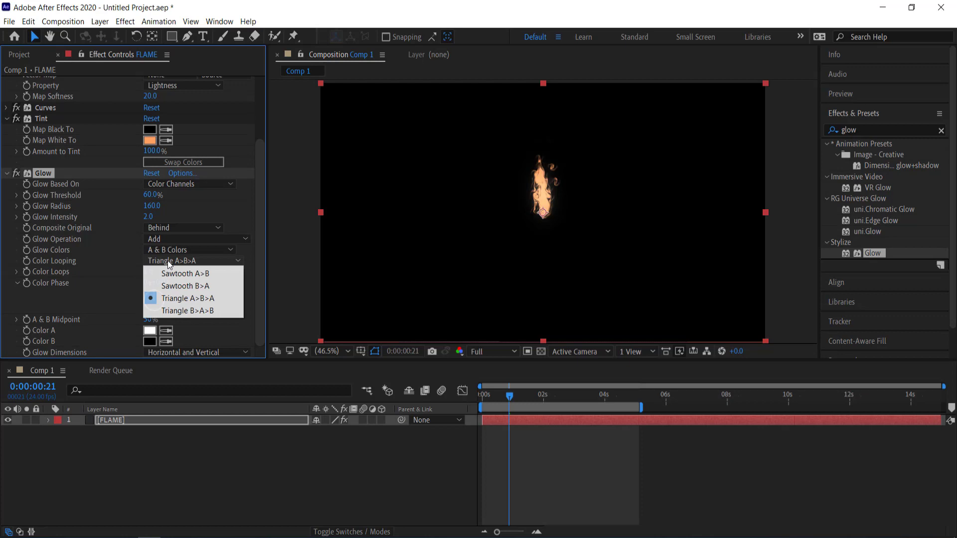
left_click(198, 288)
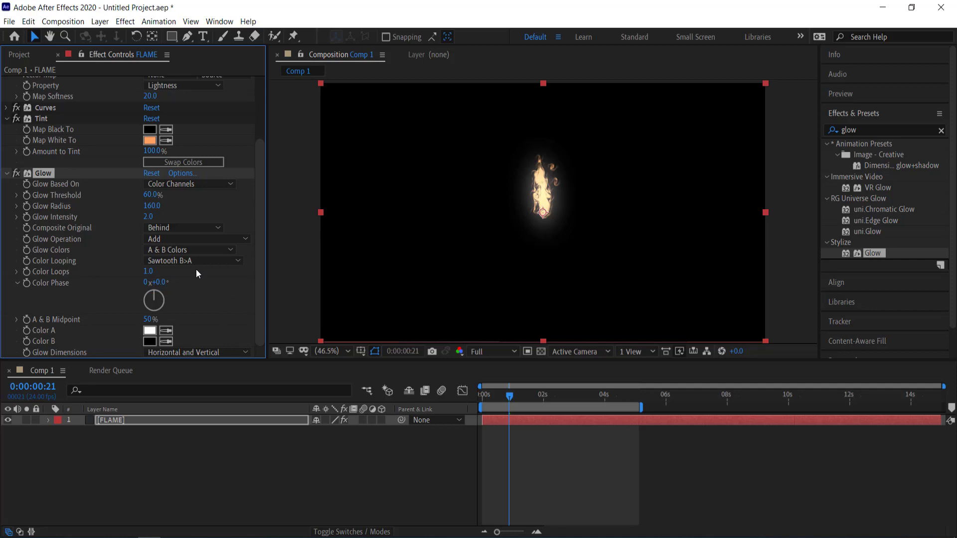
Step: Change the Glow effect's Color B to white (FFFFFF)
left_click(149, 341)
left_click_drag(419, 278, 403, 226)
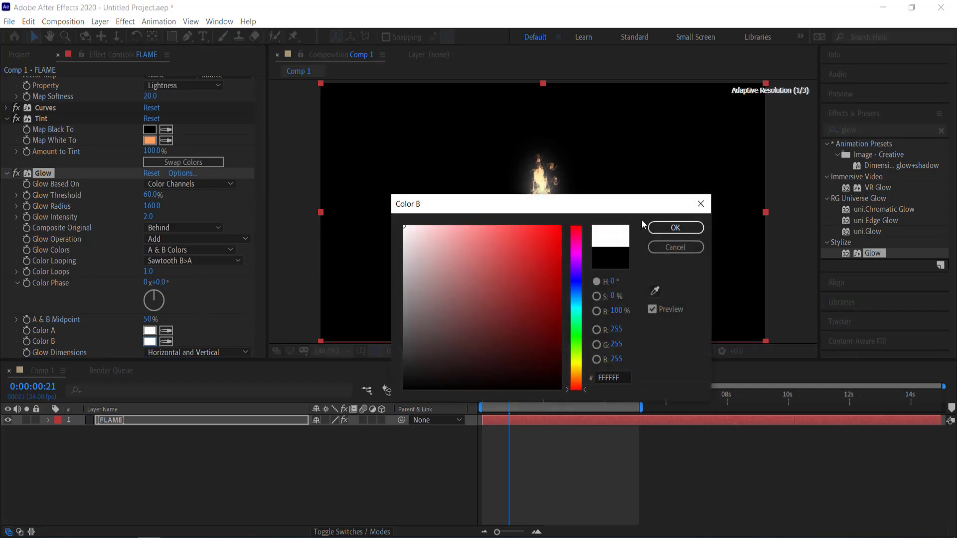
left_click(685, 231)
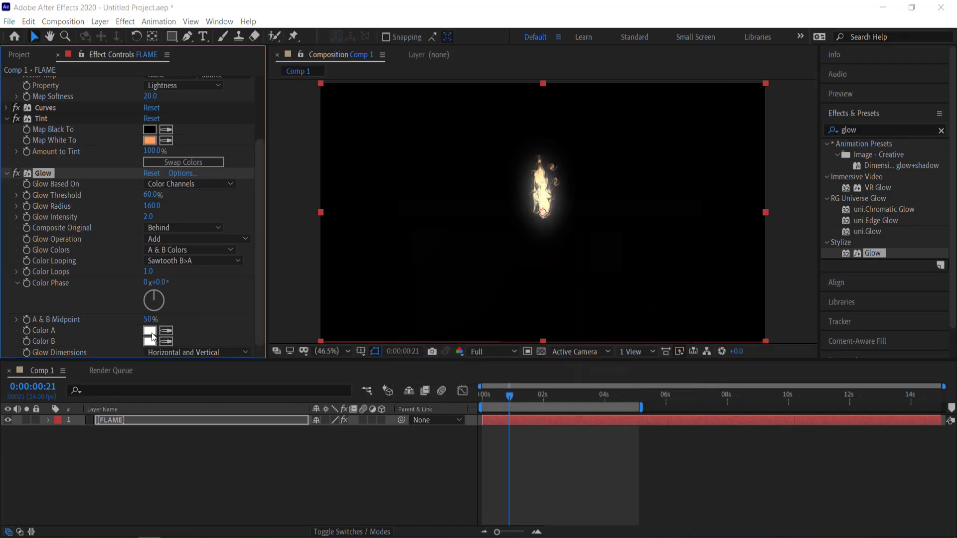
Step: Change the Glow effect's Color A to the red FF2C2C
left_click(150, 331)
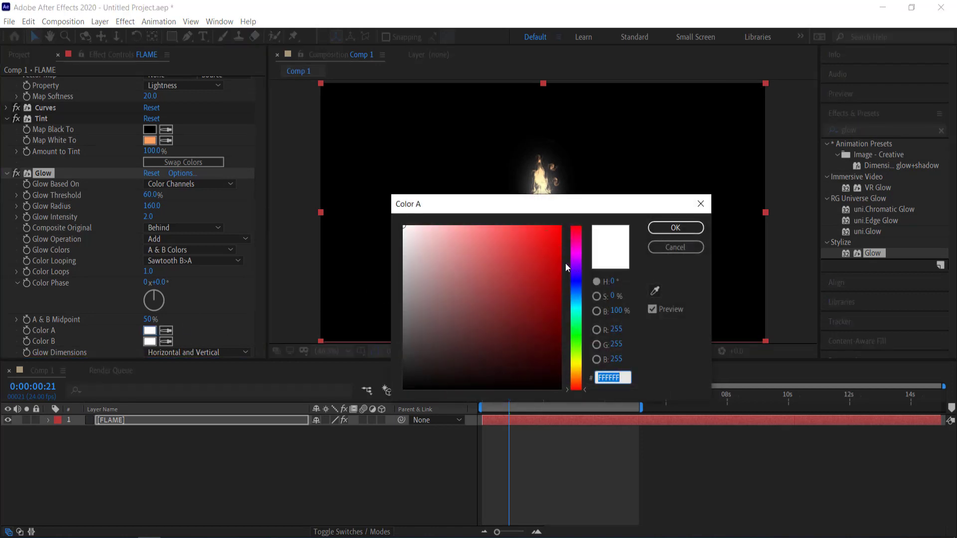
left_click(539, 228)
mouse_move(562, 203)
left_mouse_down()
mouse_move(518, 248)
mouse_move(486, 246)
mouse_move(488, 269)
left_mouse_up()
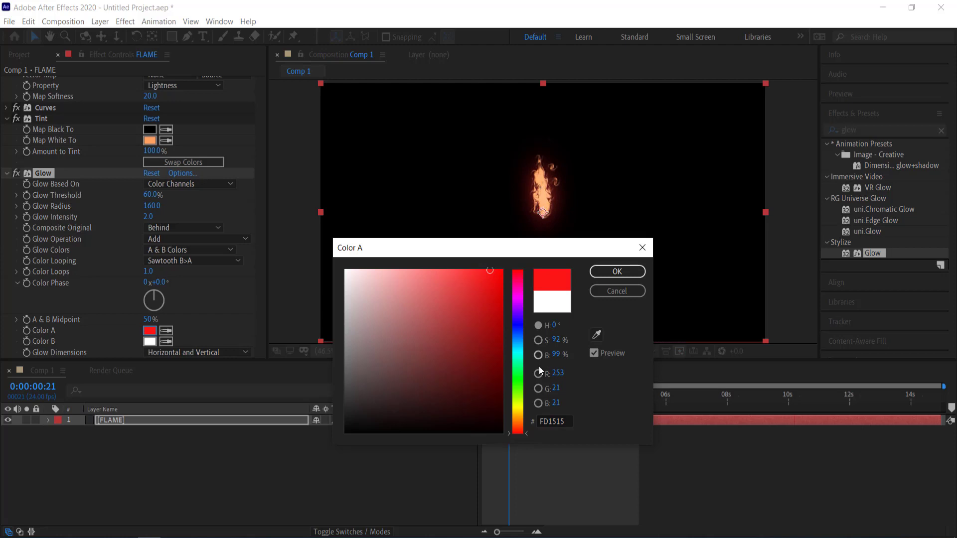
left_click_drag(524, 431, 523, 425)
left_click_drag(490, 269, 496, 272)
left_click(402, 297)
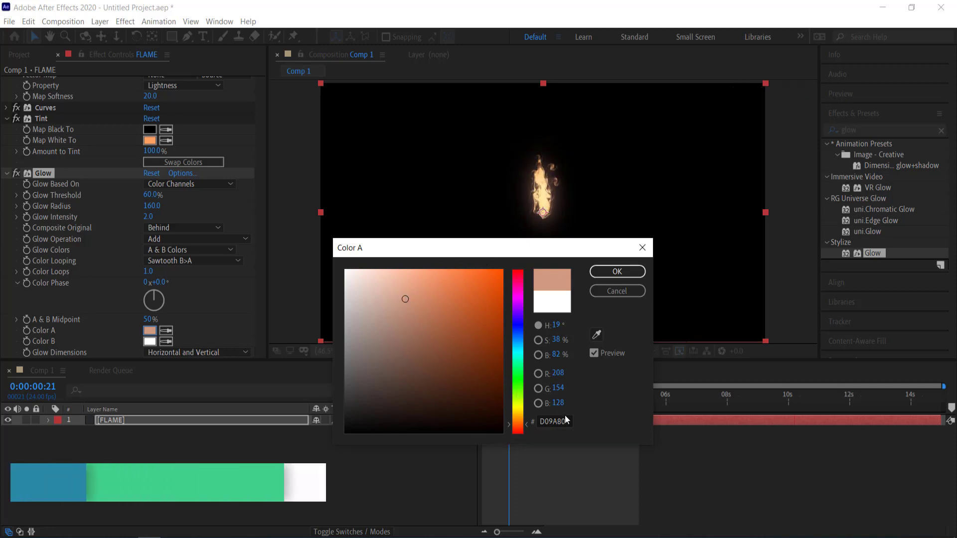
left_click(536, 421)
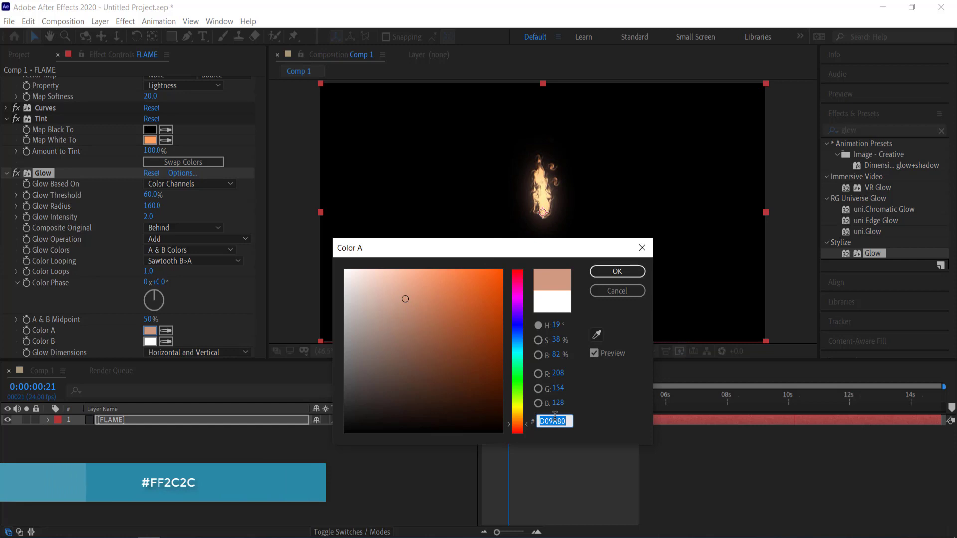
type("FF2")
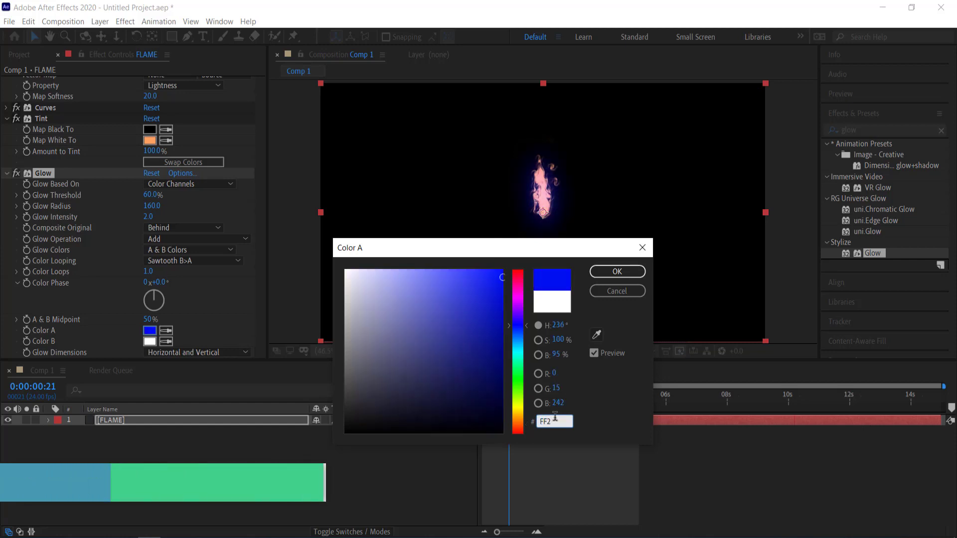
type("C2C")
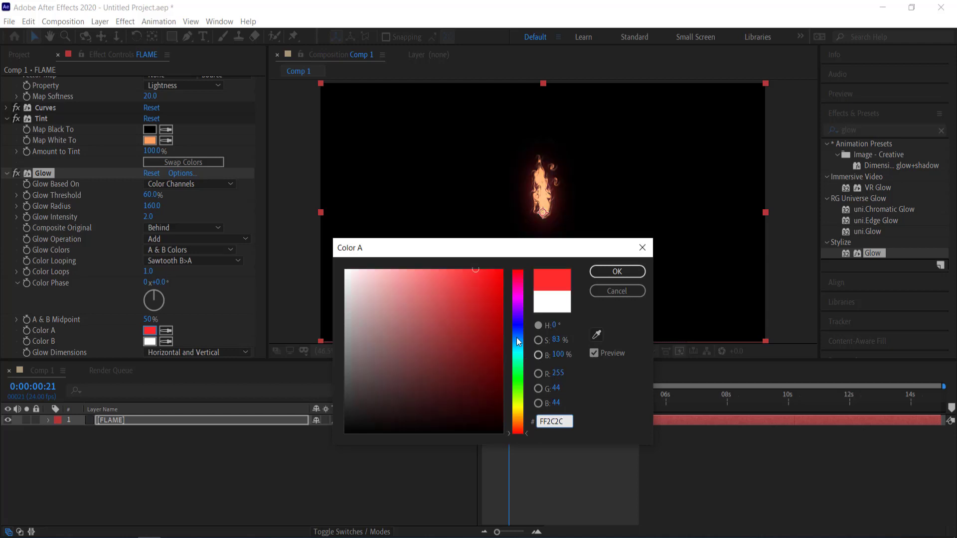
left_click(618, 273)
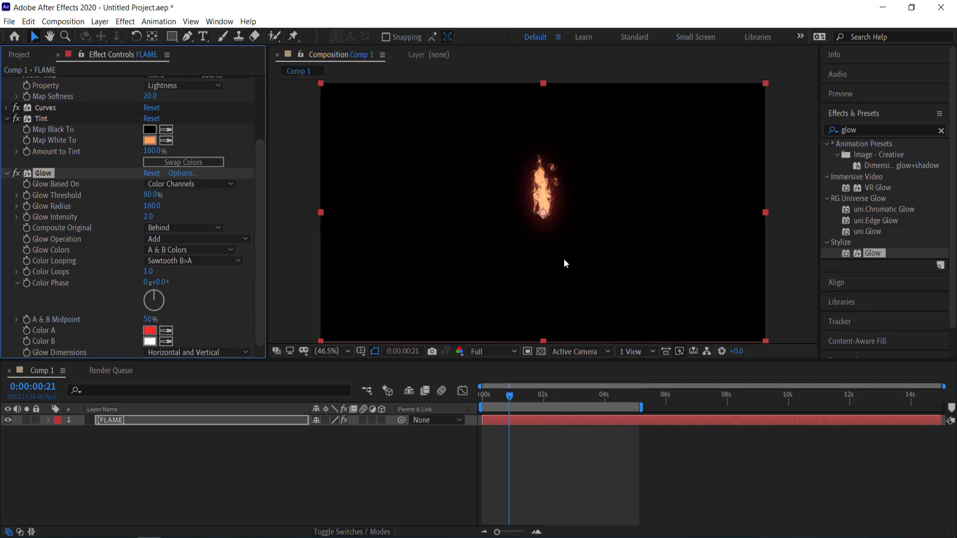
Step: Apply the Fast Box Blur effect to the FLAME layer
left_click_drag(904, 124, 791, 120)
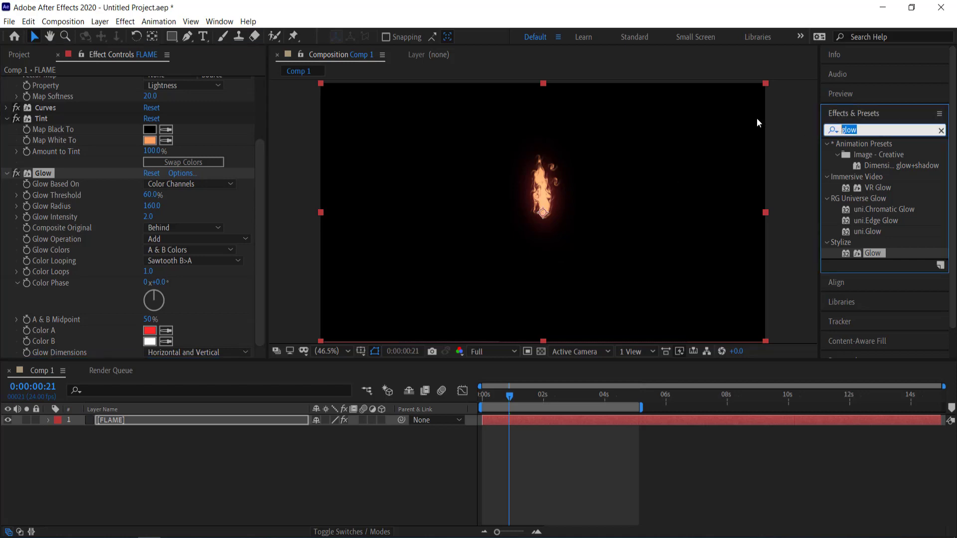
type("fast")
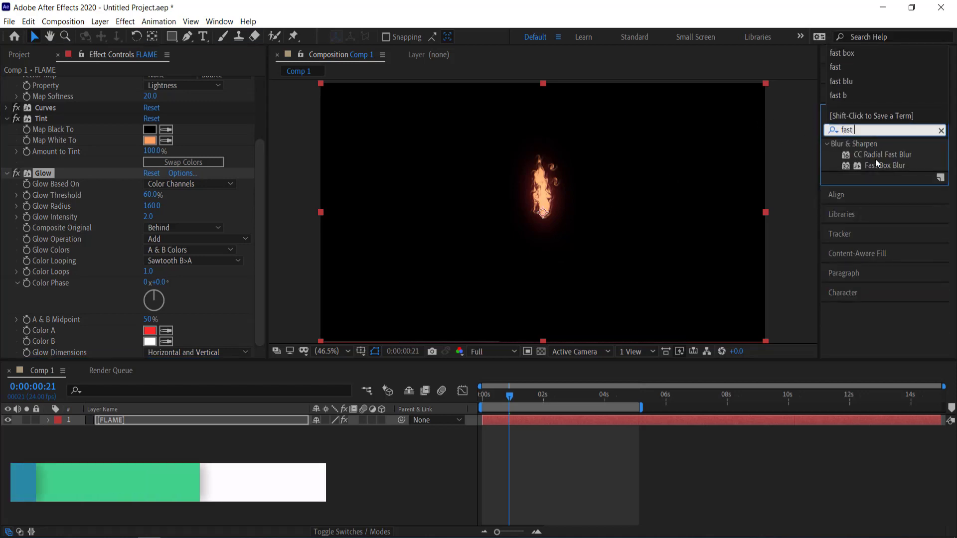
left_click_drag(877, 165, 145, 422)
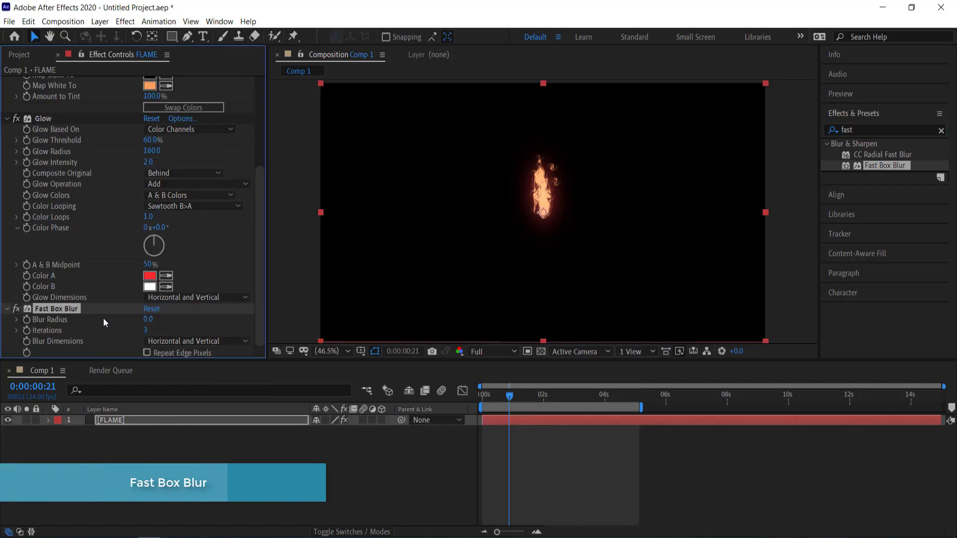
Step: Set the Fast Box Blur's Blur Radius to 4.0, enable Repeat Edge Pixels and set Blur Dimensions to Vertical
left_click(149, 320)
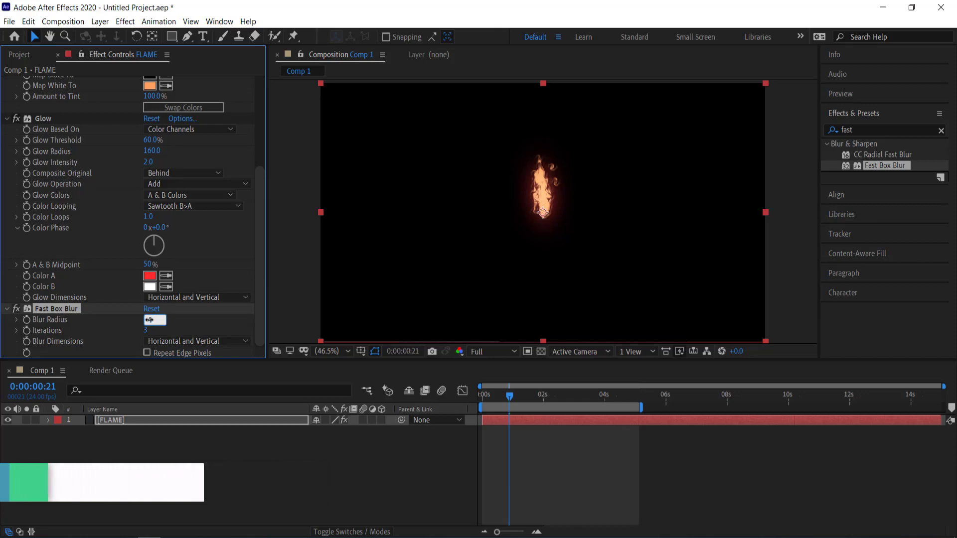
left_click(147, 353)
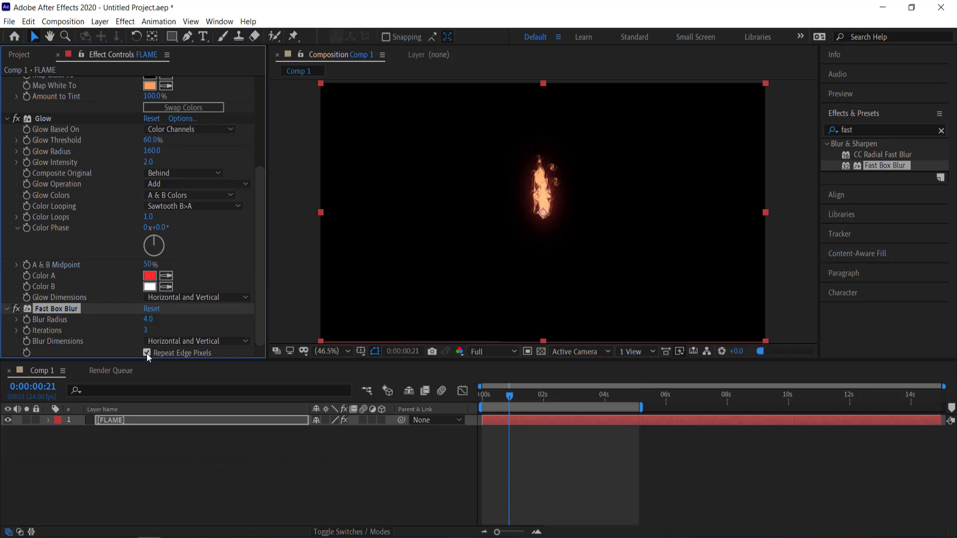
left_click(217, 343)
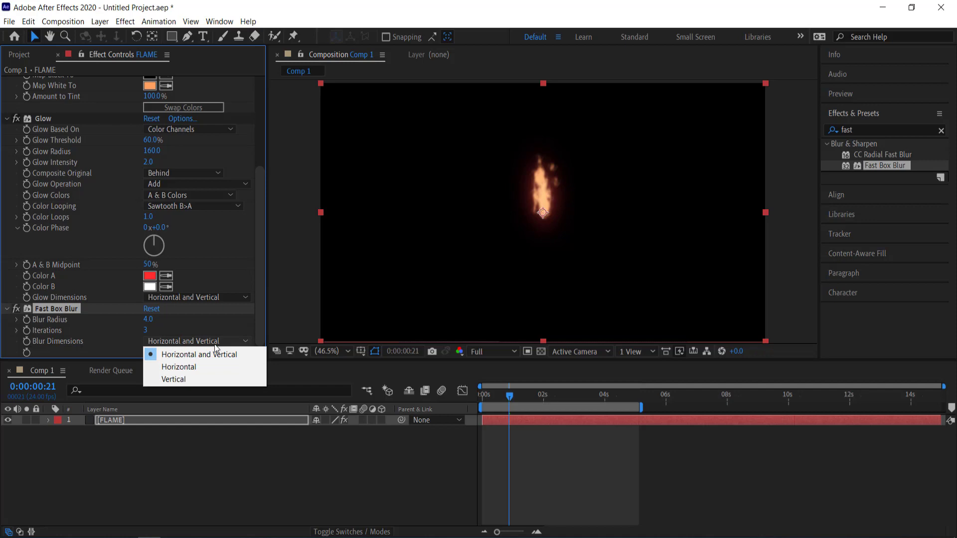
left_click(184, 378)
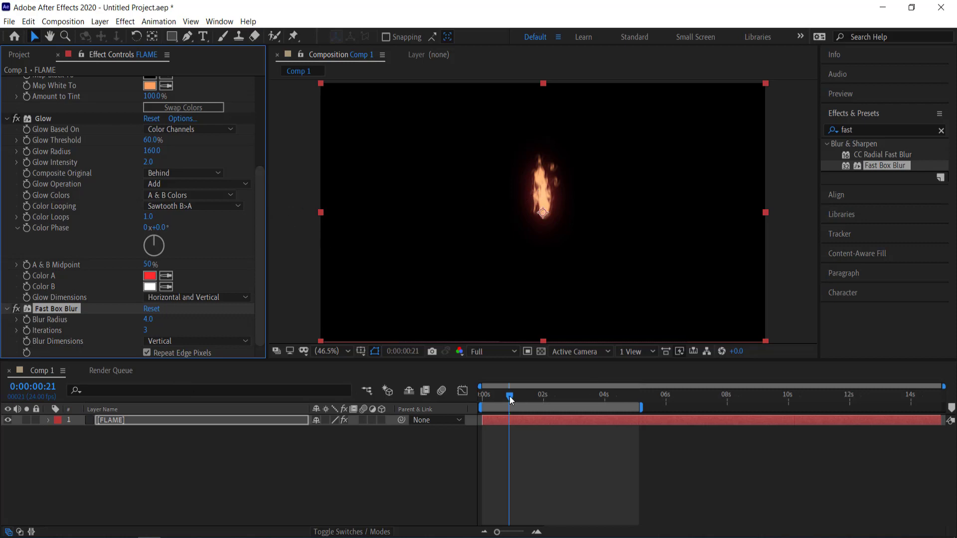
Step: Enable motion blur for the composition and for the FLAME layer
left_click(441, 391)
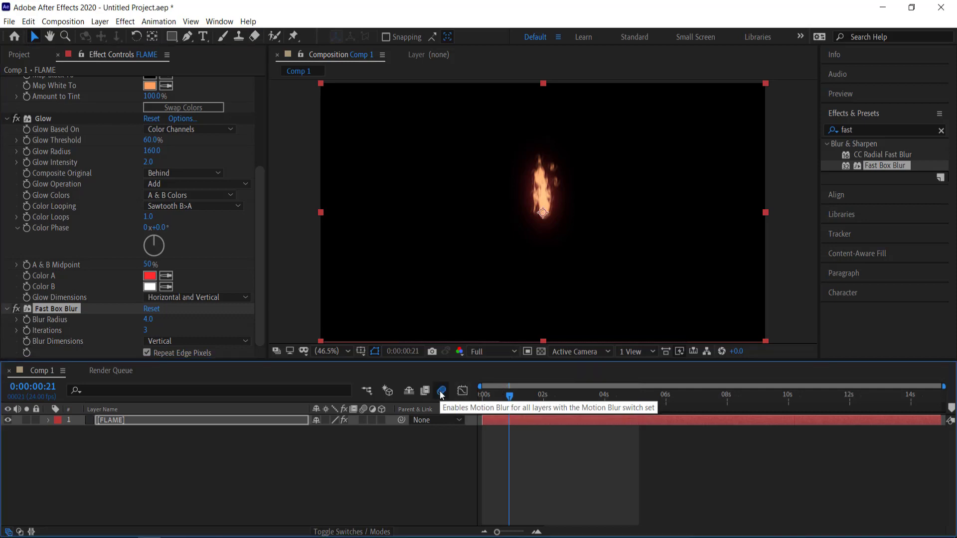
left_click(362, 420)
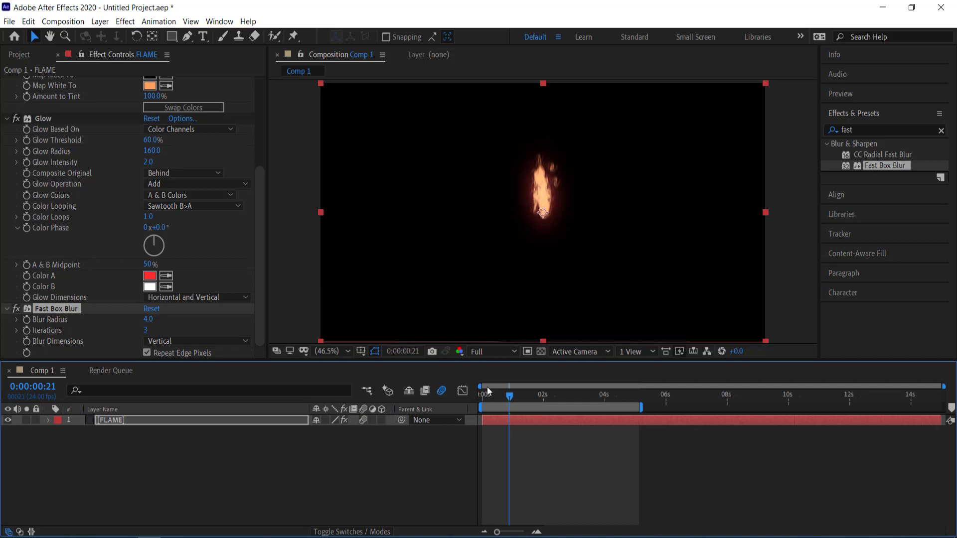
Step: Shorten the work area to end at about 3 seconds and preview the flame animation from the start
left_click(477, 399)
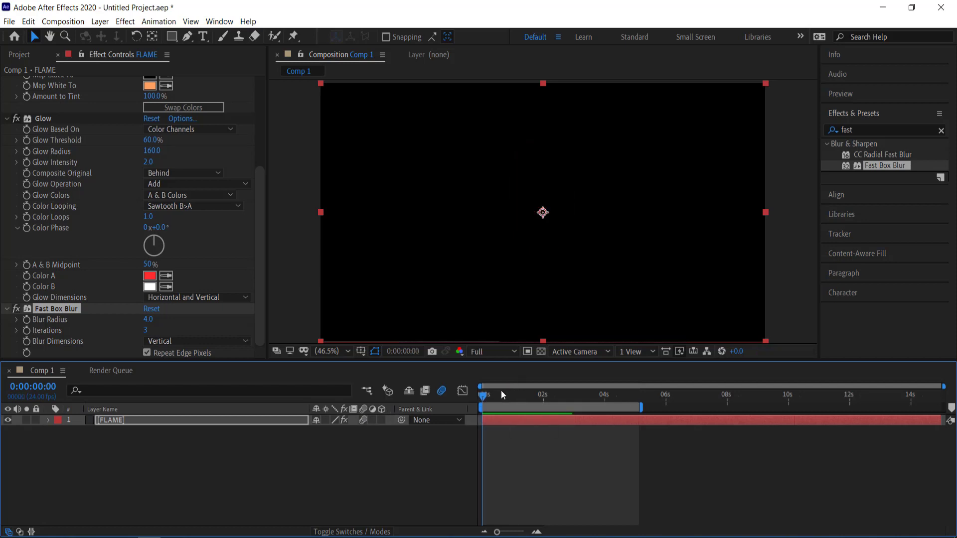
left_click_drag(635, 409, 571, 408)
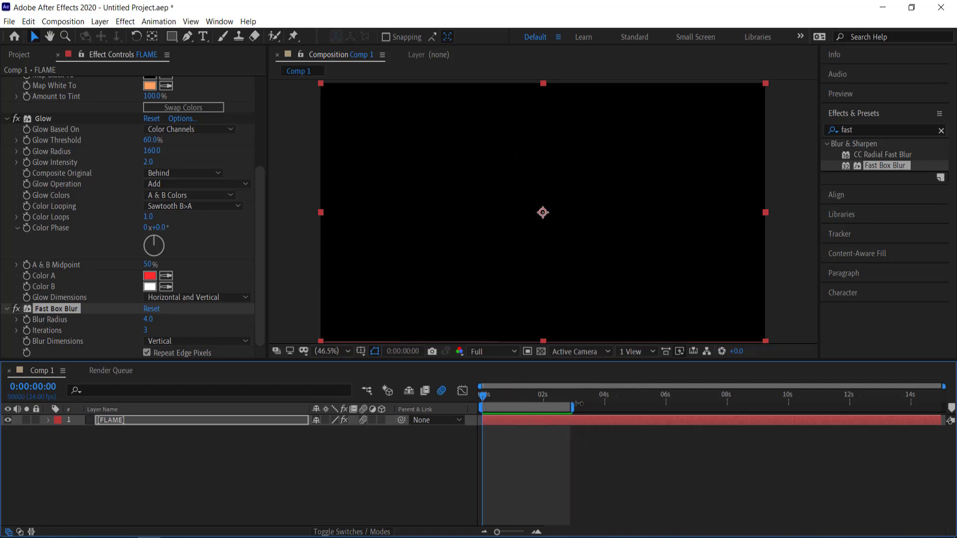
key("space")
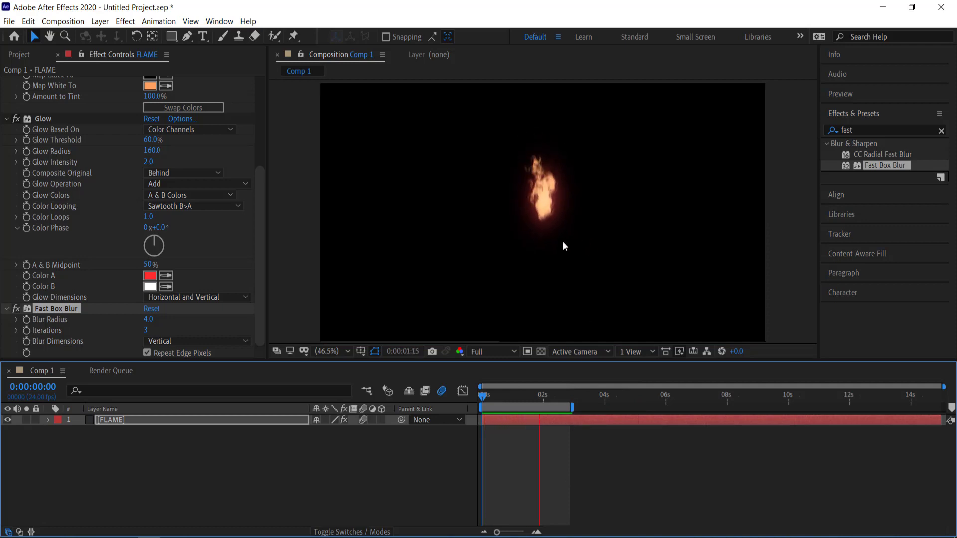